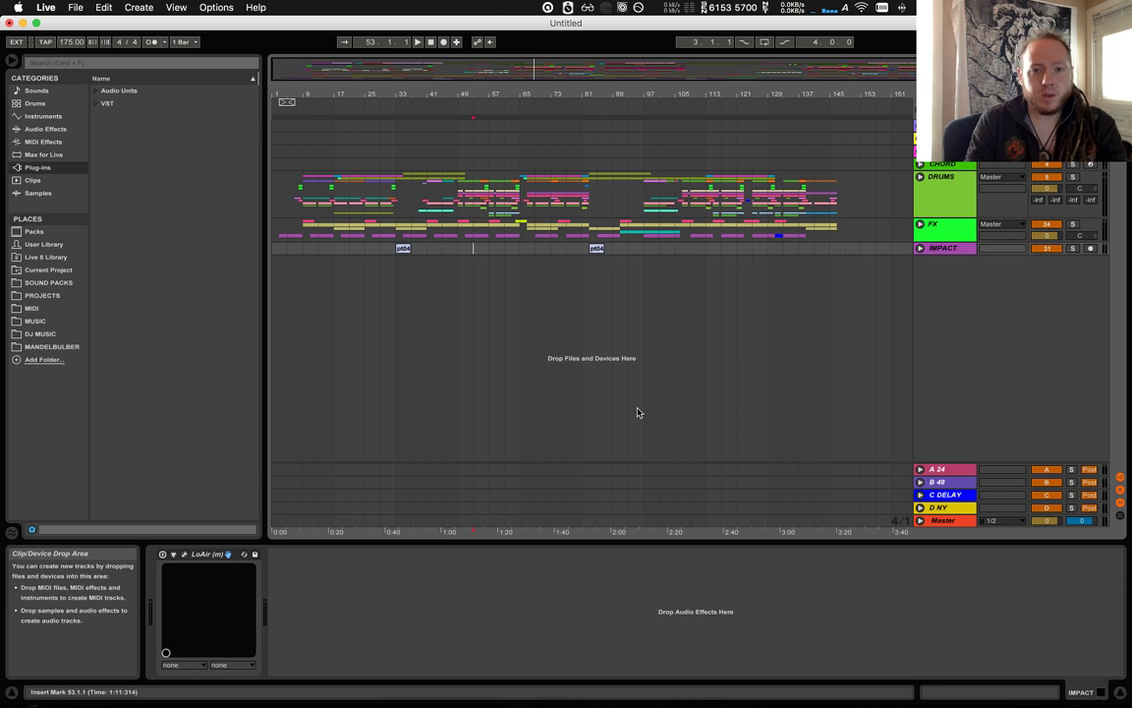
- Switch to the ABLETON folder in Finder and view the contents of its SOUND PACKS and PROJECTS folders
left_click(758, 337)
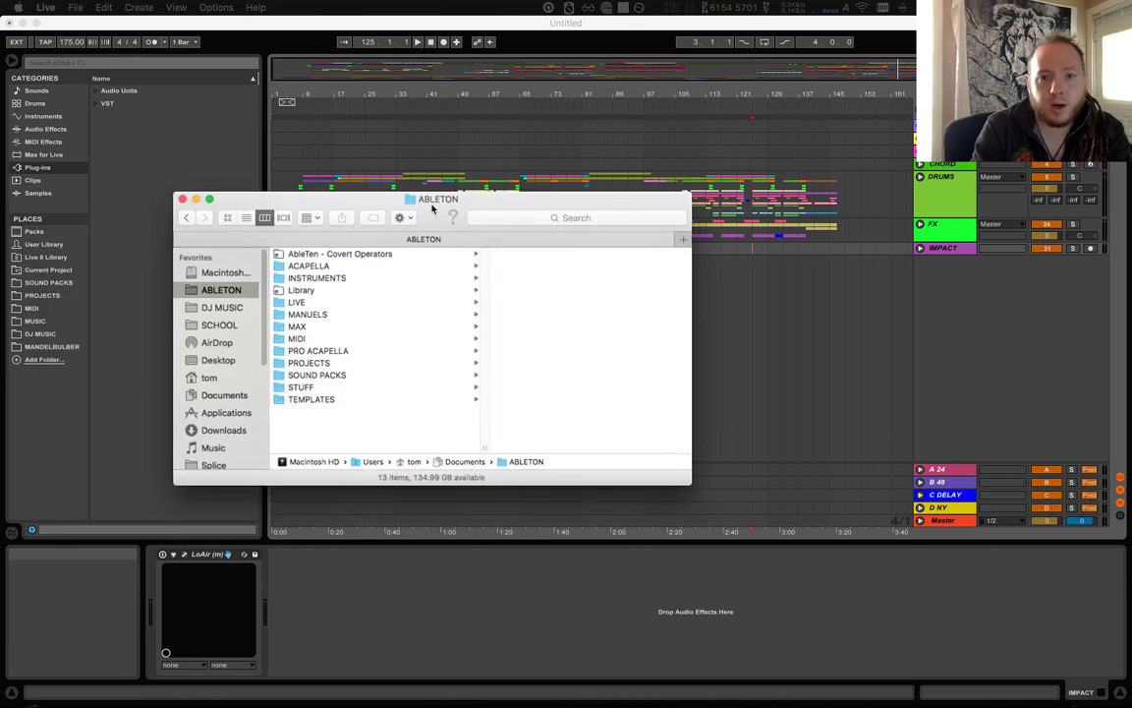
left_click_drag(429, 197, 460, 232)
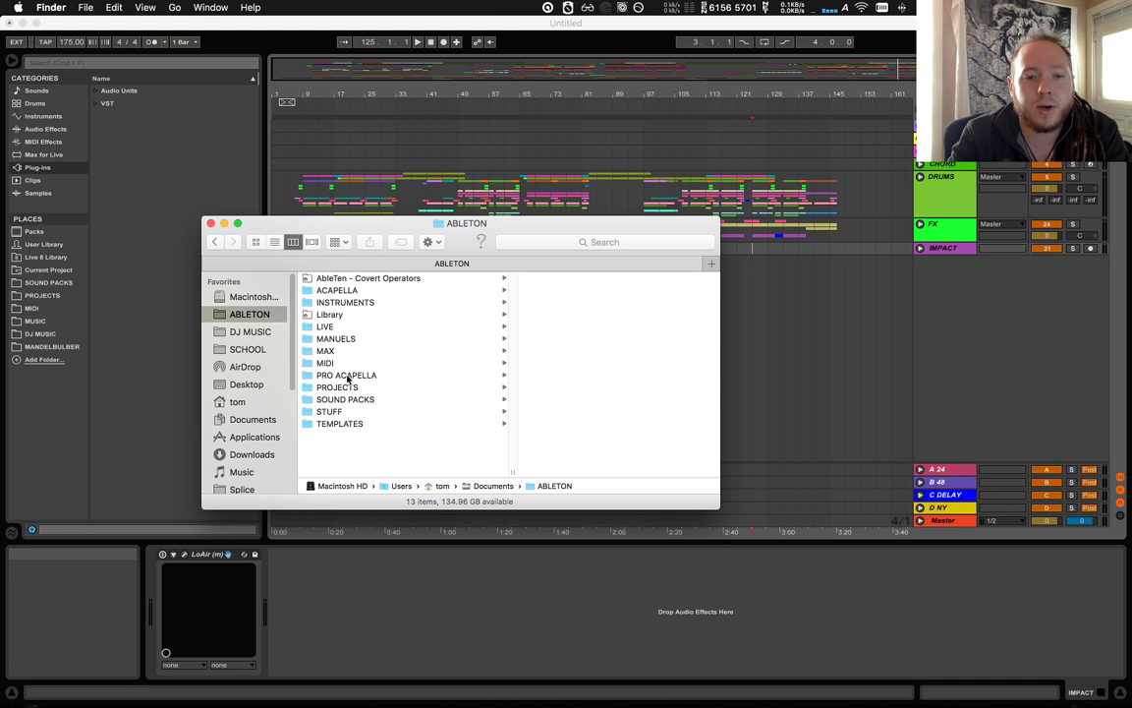
left_click(398, 401)
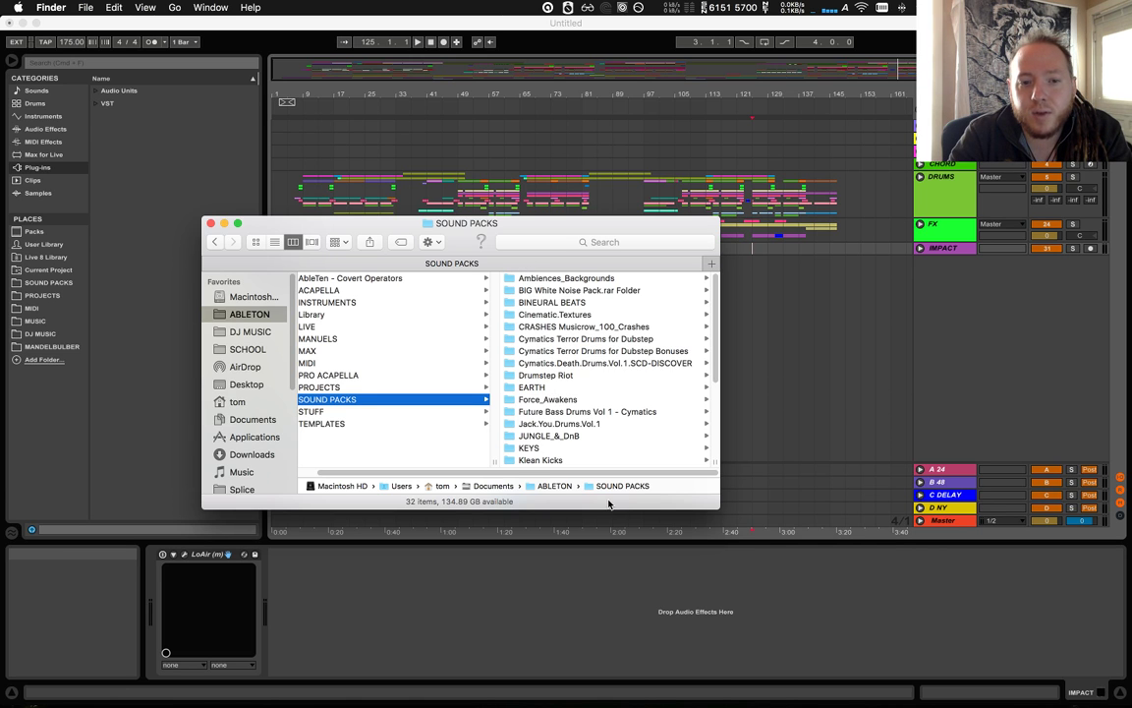
left_click(398, 387)
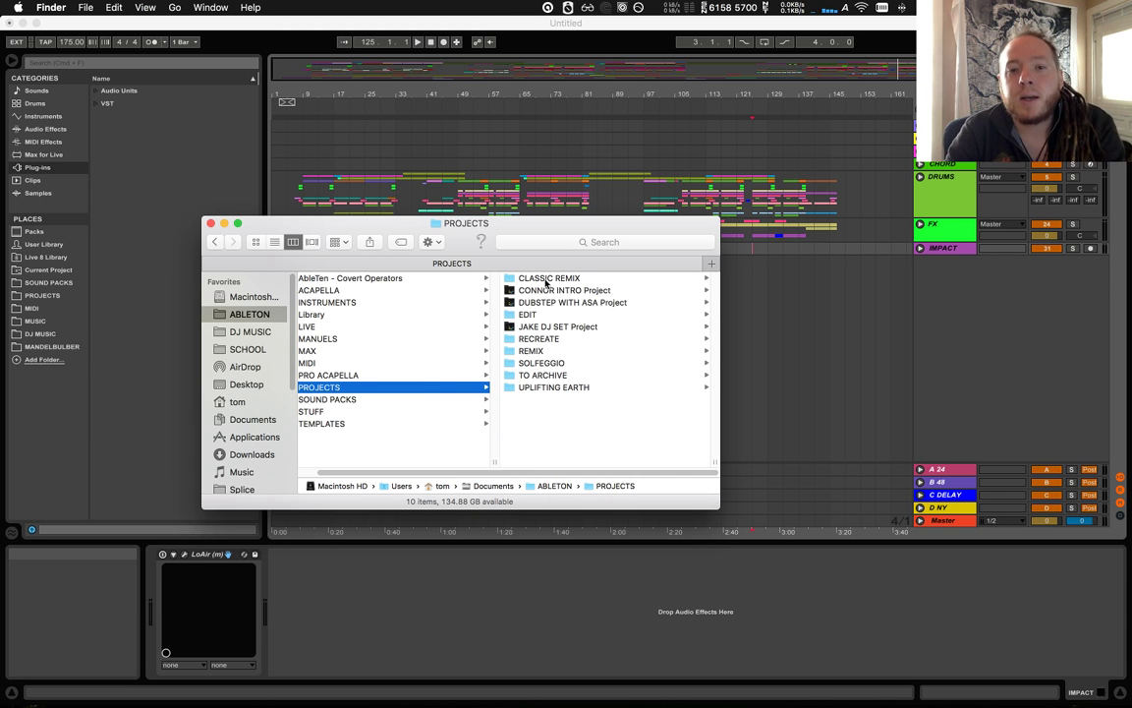
- Look through the full list of project folders inside UPLIFTING EARTH
left_click(535, 386)
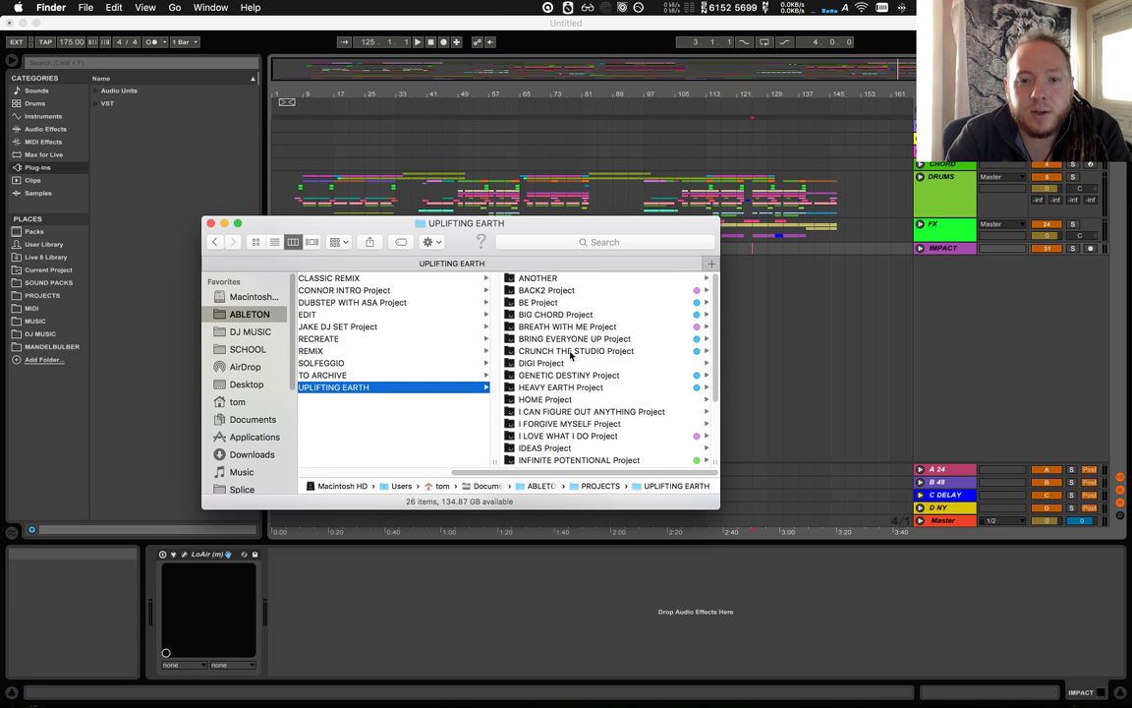
scroll(575, 393, "down", 5)
scroll(579, 422, "up", 5)
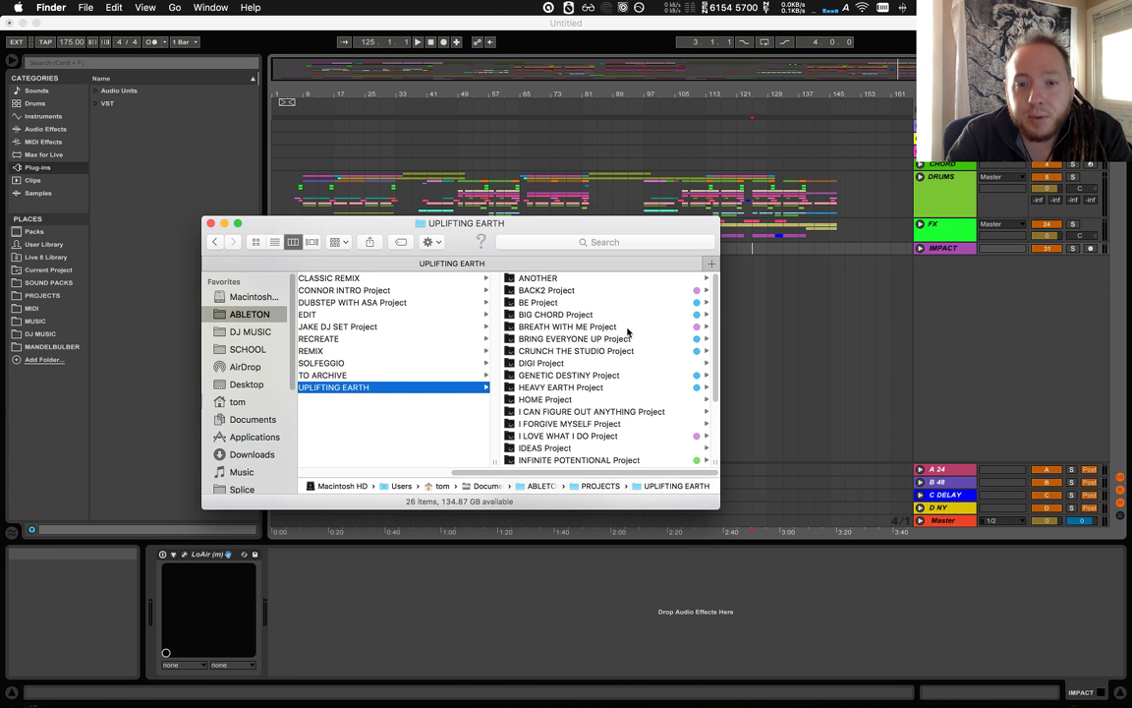
left_click_drag(718, 324, 715, 379)
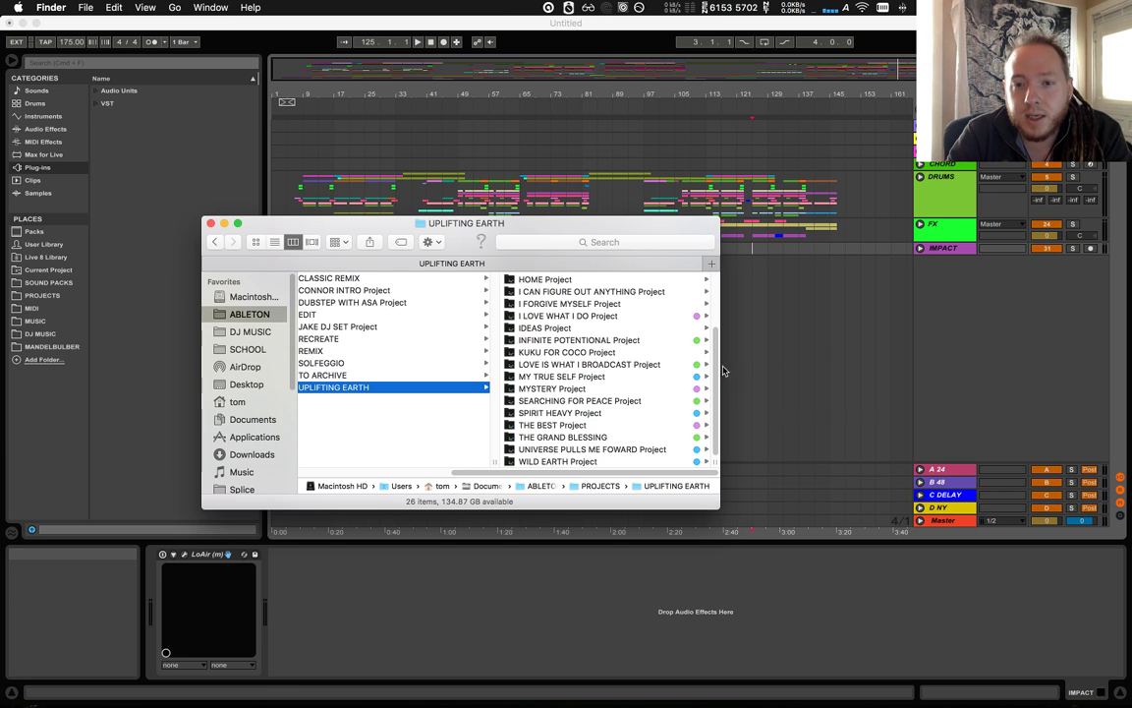
left_click_drag(717, 329, 718, 393)
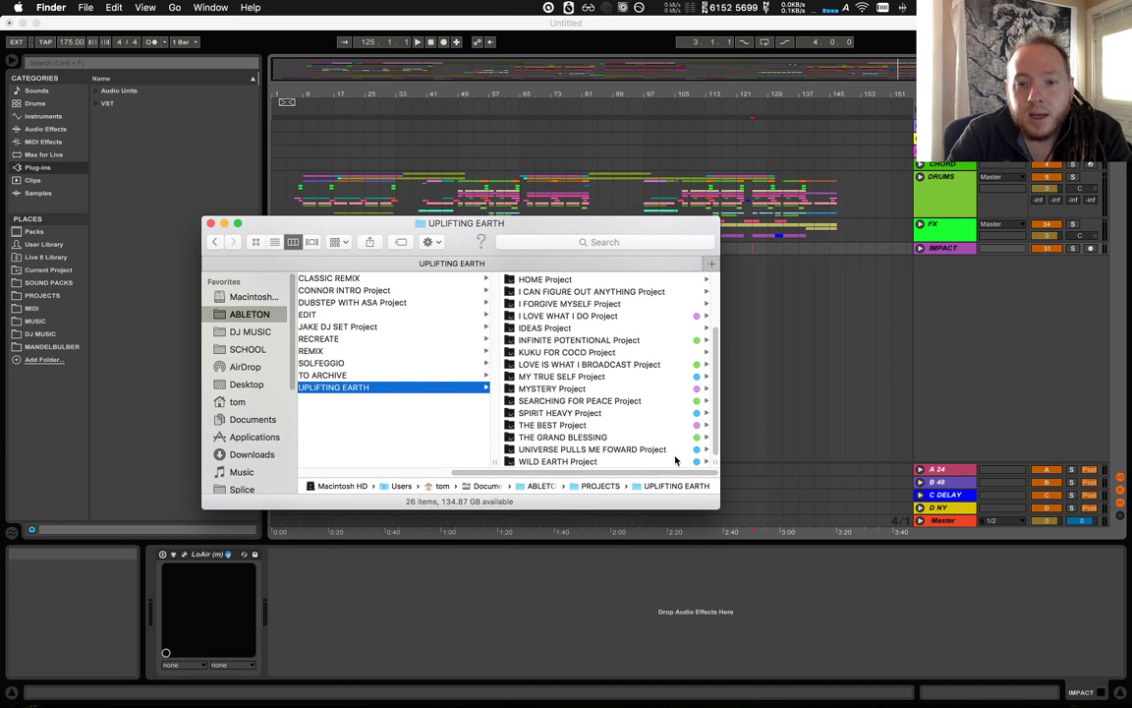
- Look through the projects in the TO ARCHIVE folder, then close the Finder window
left_click(450, 376)
scroll(589, 300, "down", 10)
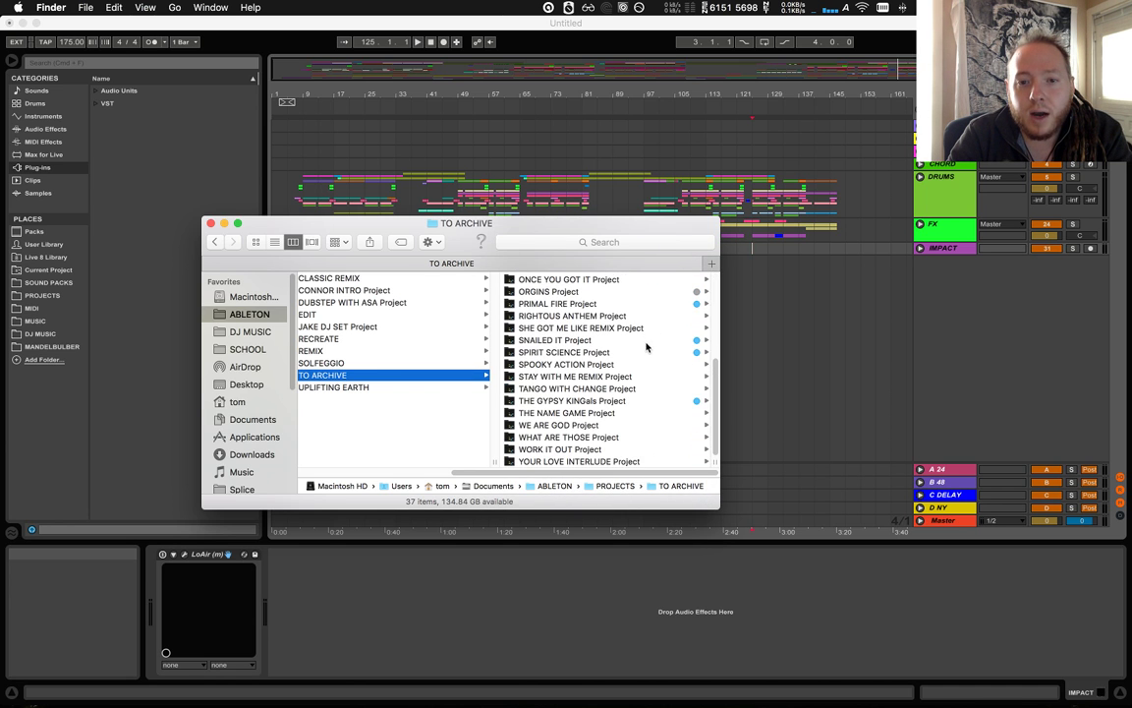
scroll(643, 344, "up", 10)
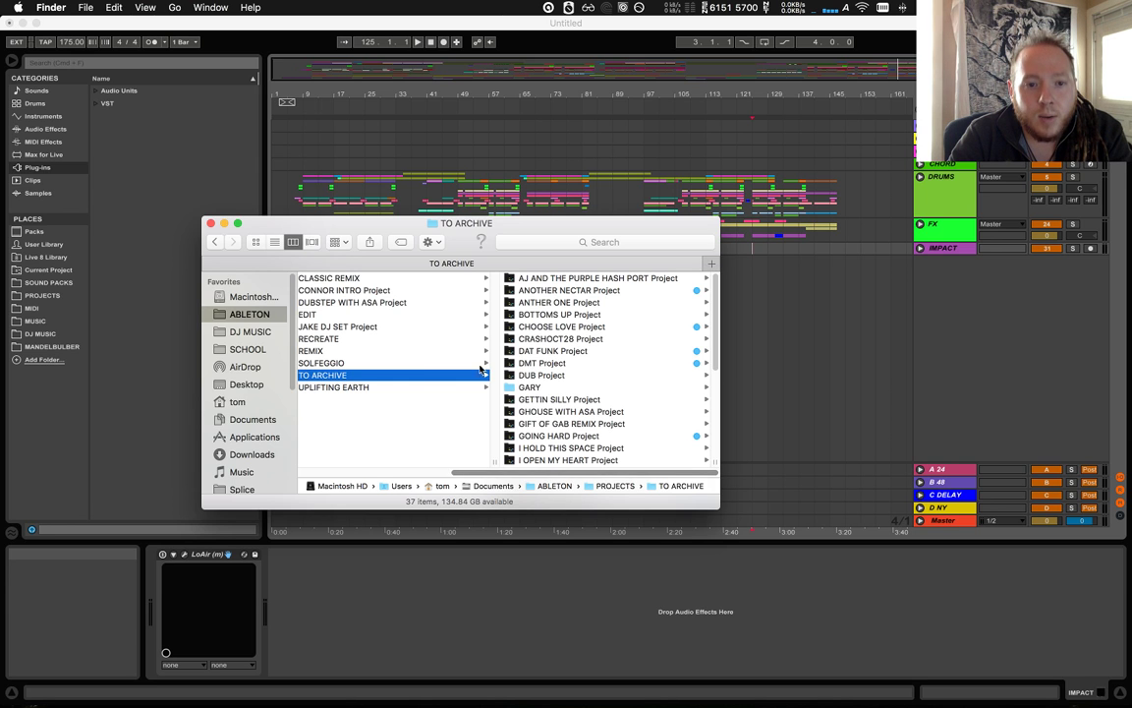
left_click(209, 223)
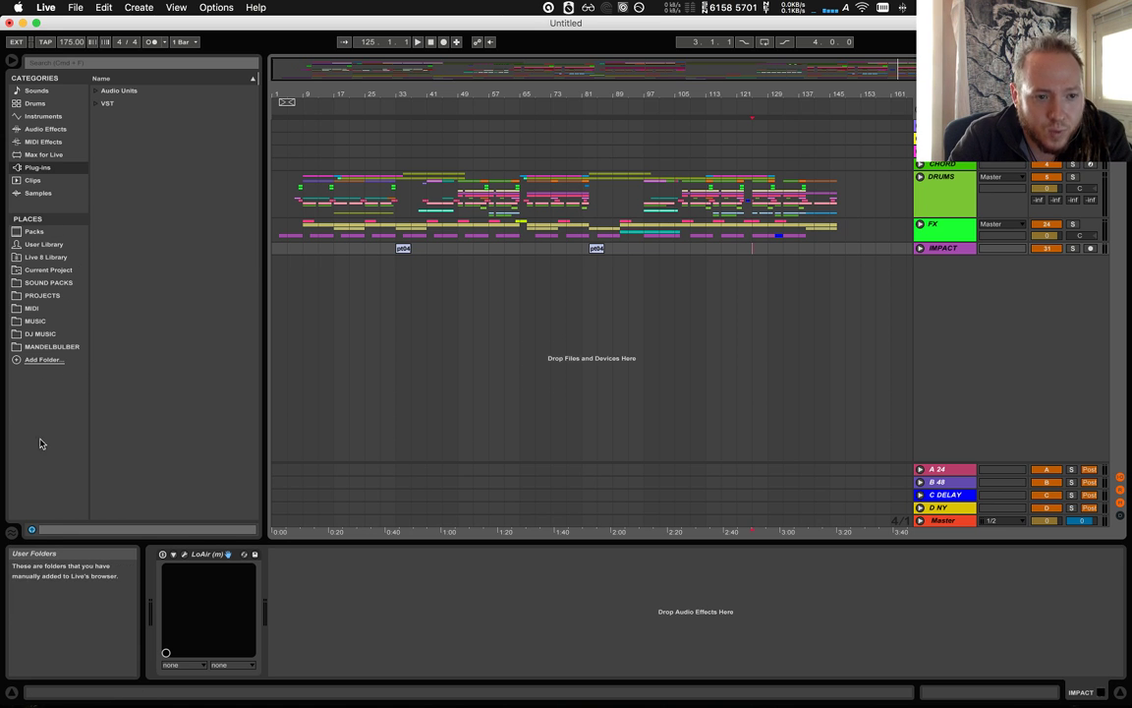
- Add the PROJECTS folder from the ABLETON folder to the browser's Places
left_click(49, 360)
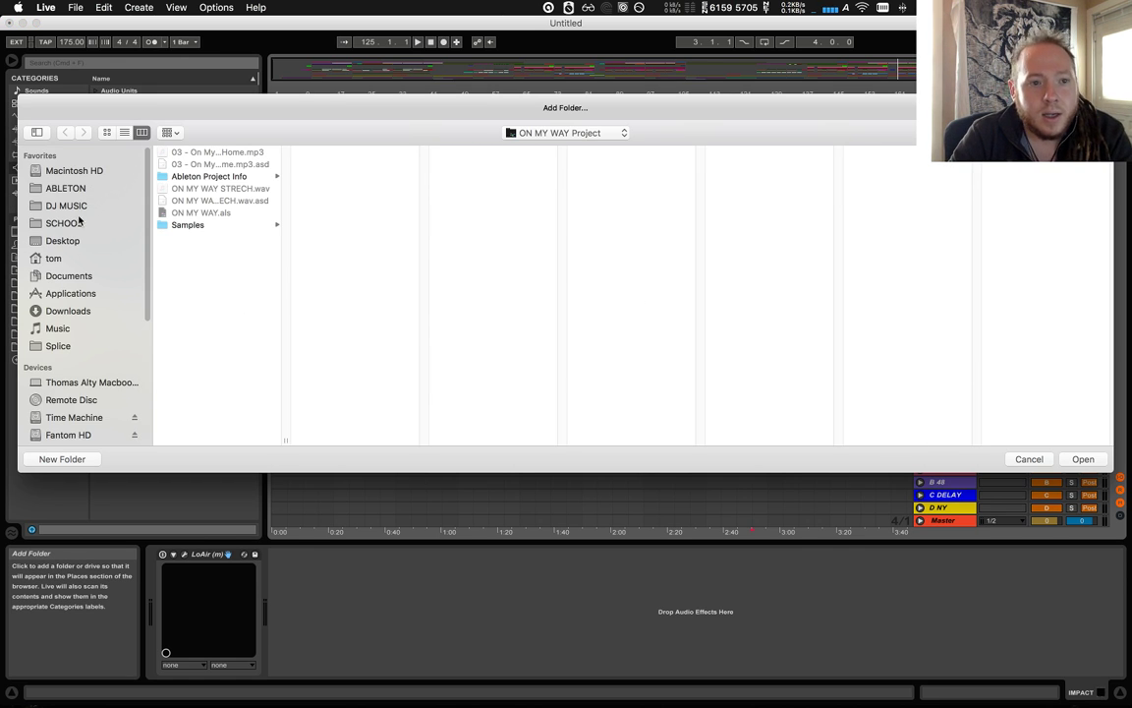
left_click(66, 189)
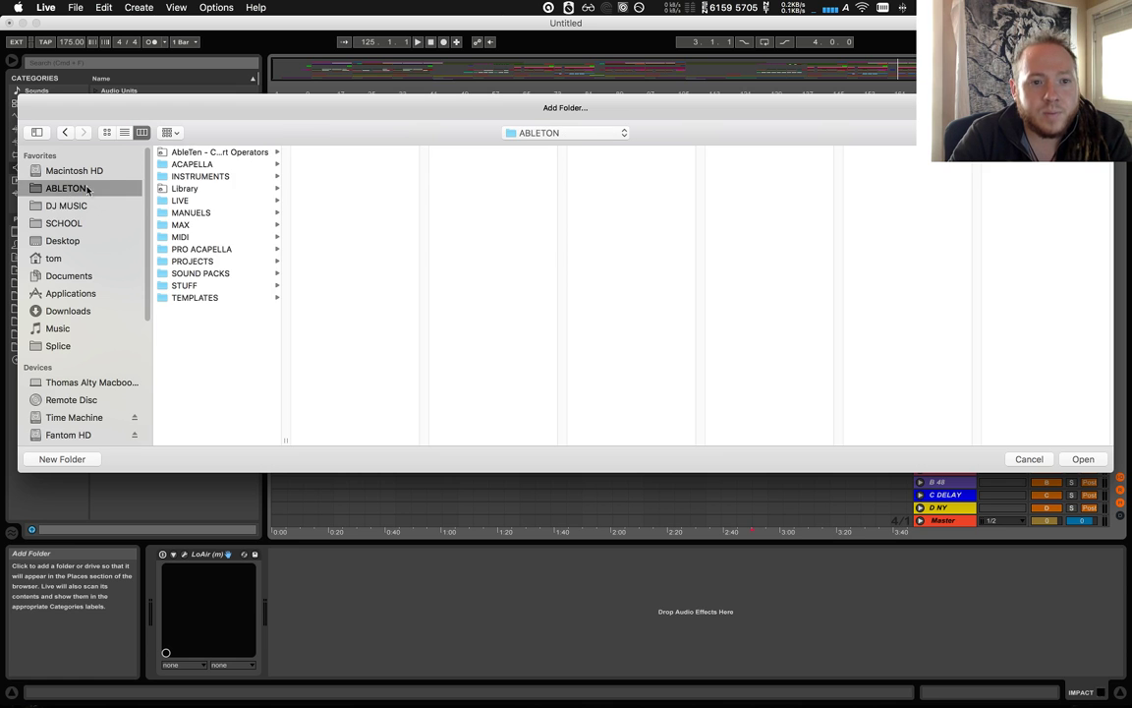
left_click(217, 263)
left_click(1074, 458)
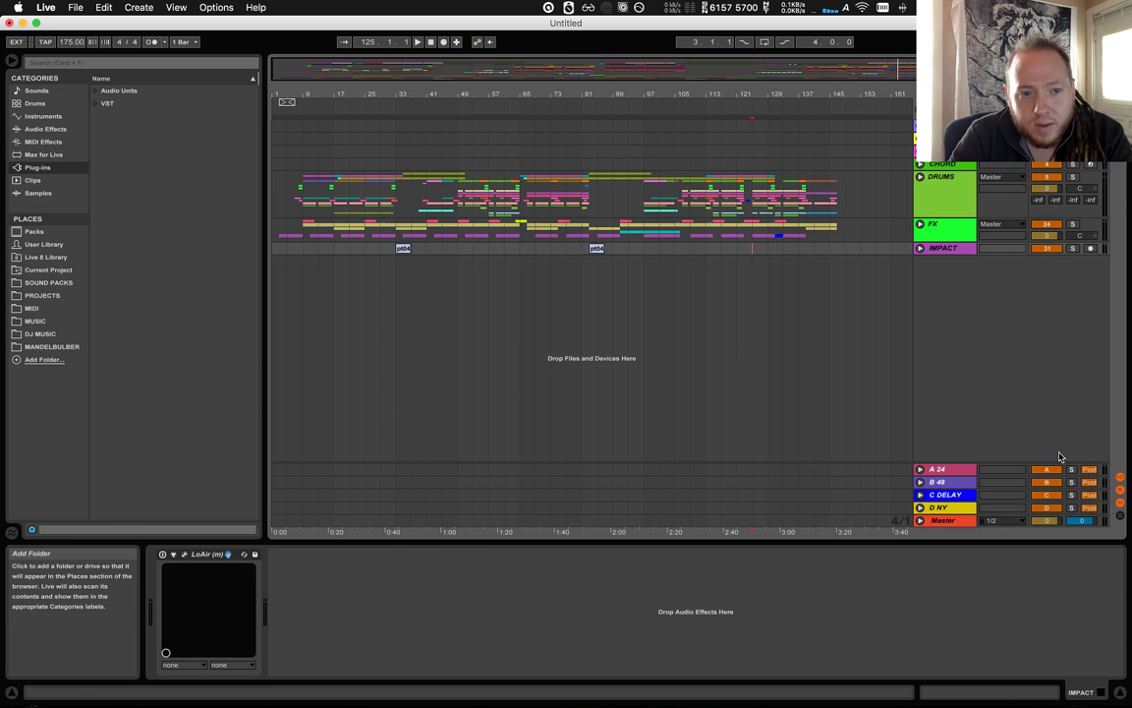
- Browse PROJECTS to the INFINITE POTENTIONAL Project in UPLIFTING EARTH and expand the INFINITE POTENTIONAL.als set to show its tracks
left_click(45, 294)
left_click(97, 207)
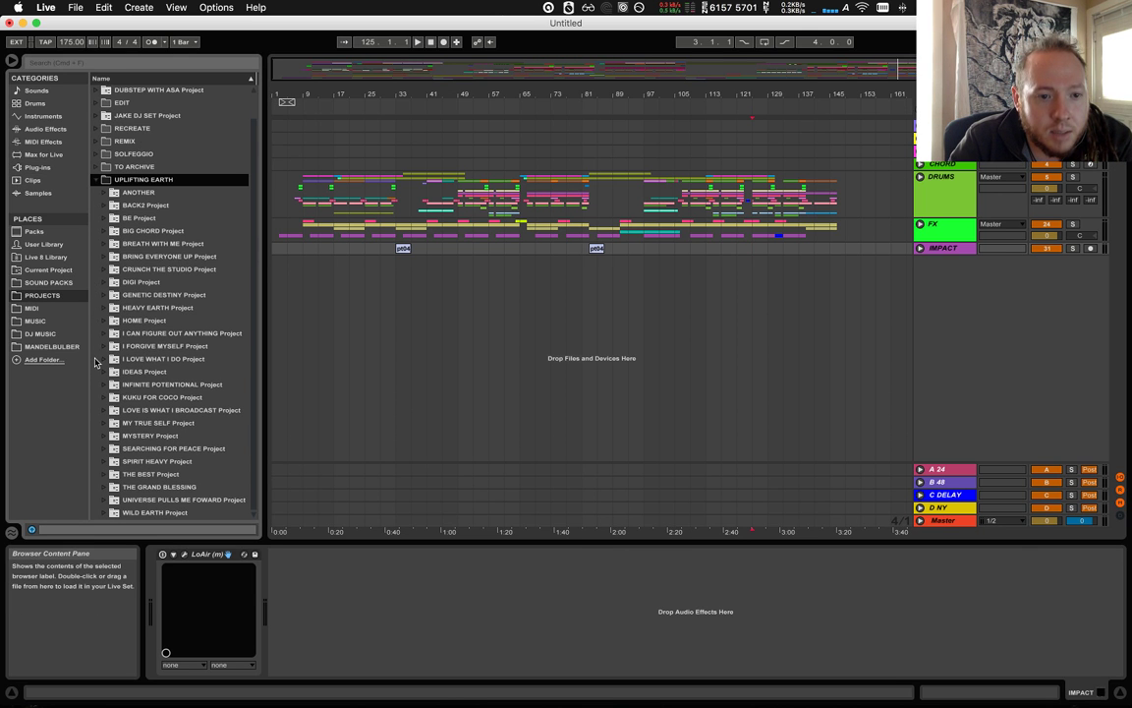
left_click(103, 384)
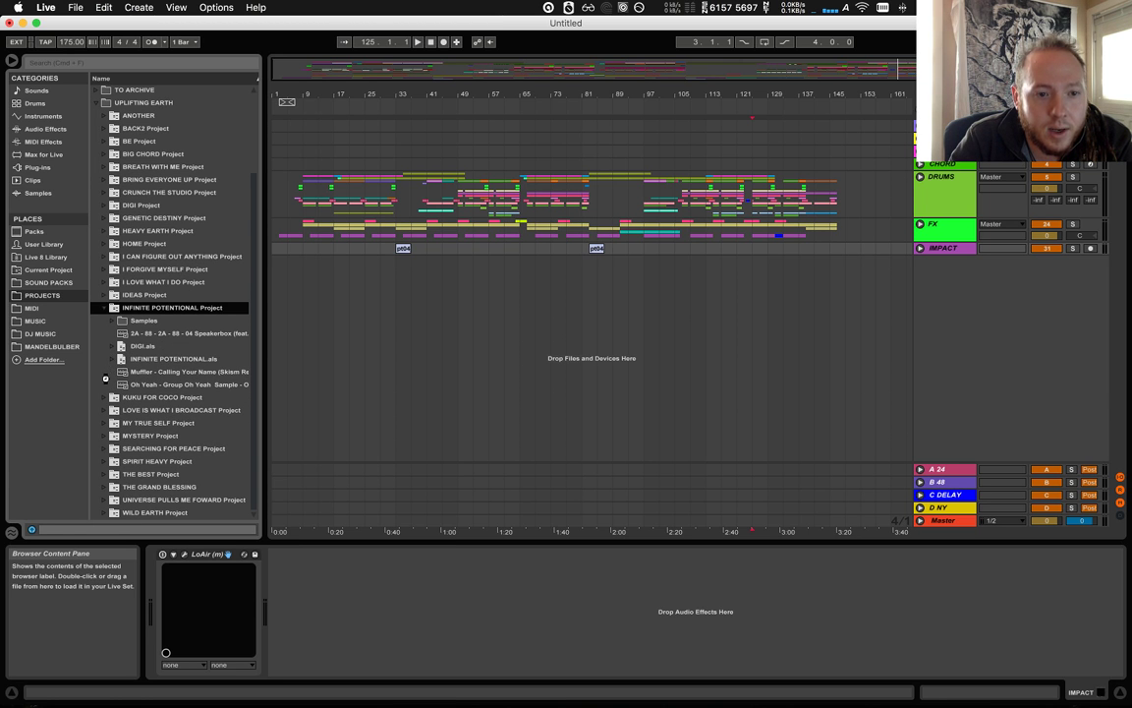
left_click(101, 346)
scroll(110, 387, "down", 4)
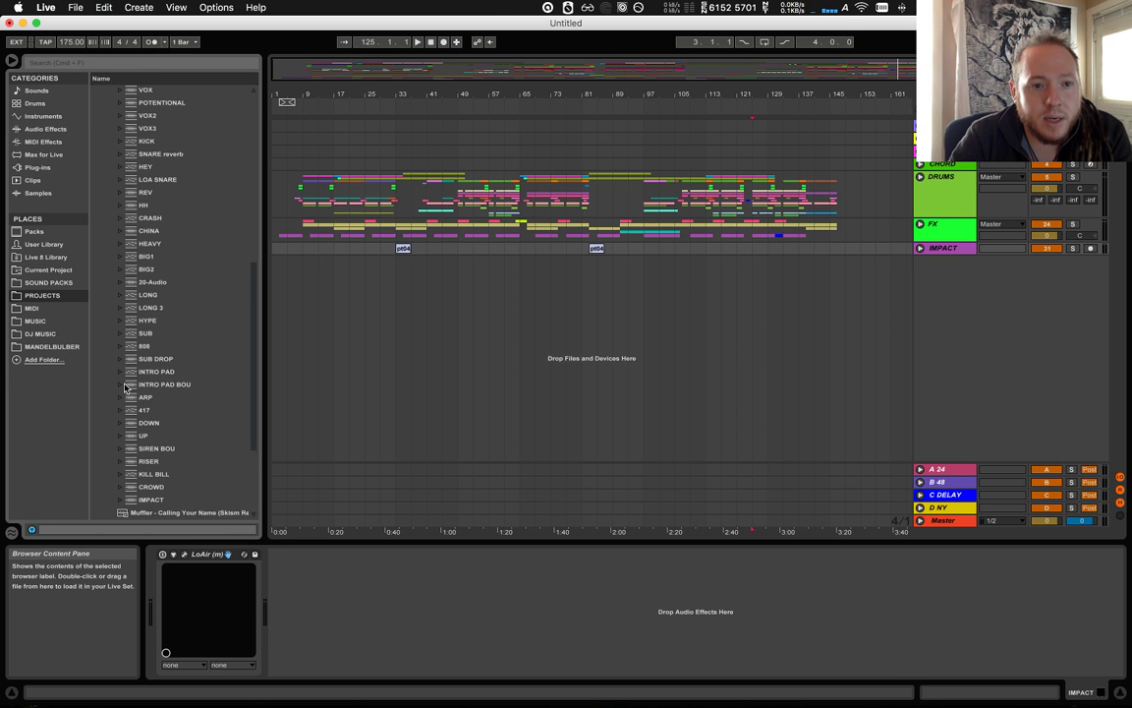
scroll(187, 344, "up", 3)
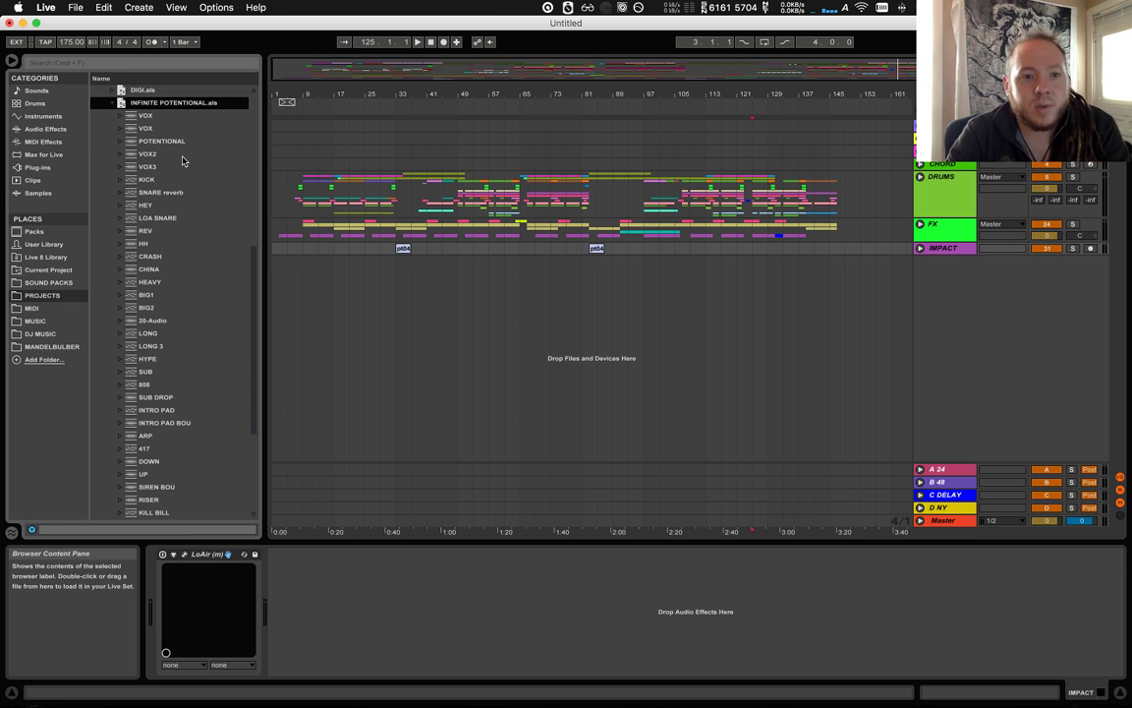
- Import both VOX tracks, POTENTIONAL, VOX2 and VOX3 from INFINITE POTENTIONAL.als as new tracks below IMPACT
left_click(160, 154)
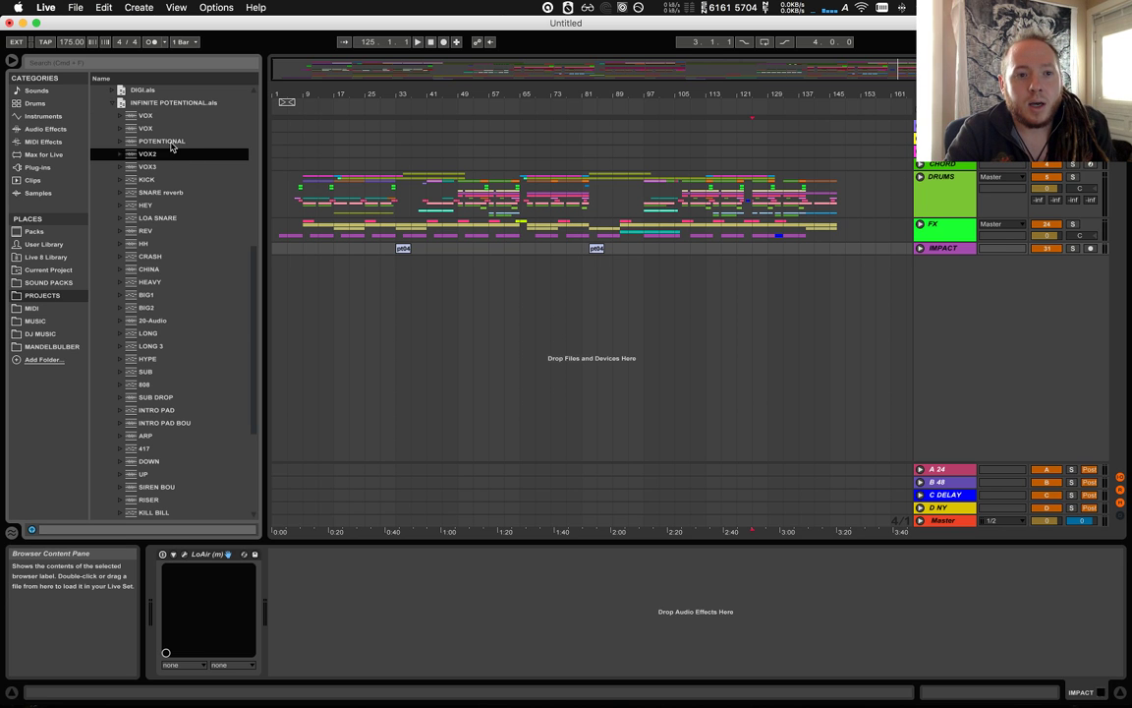
left_click(149, 166)
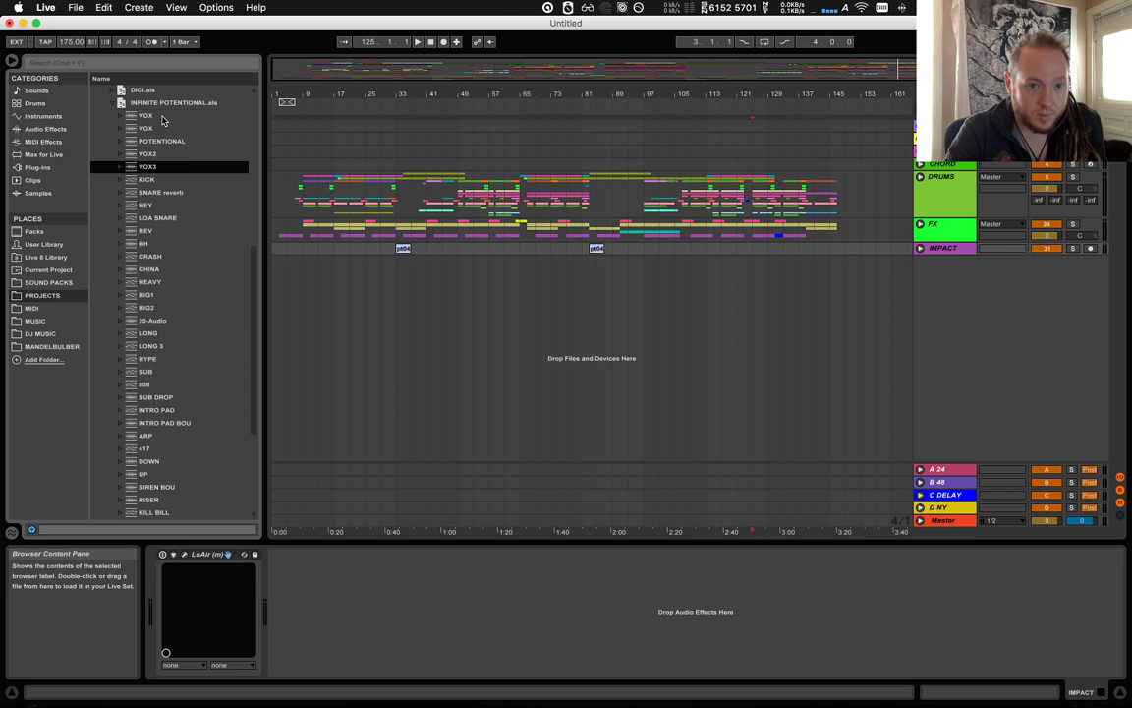
left_click(163, 120, "shift")
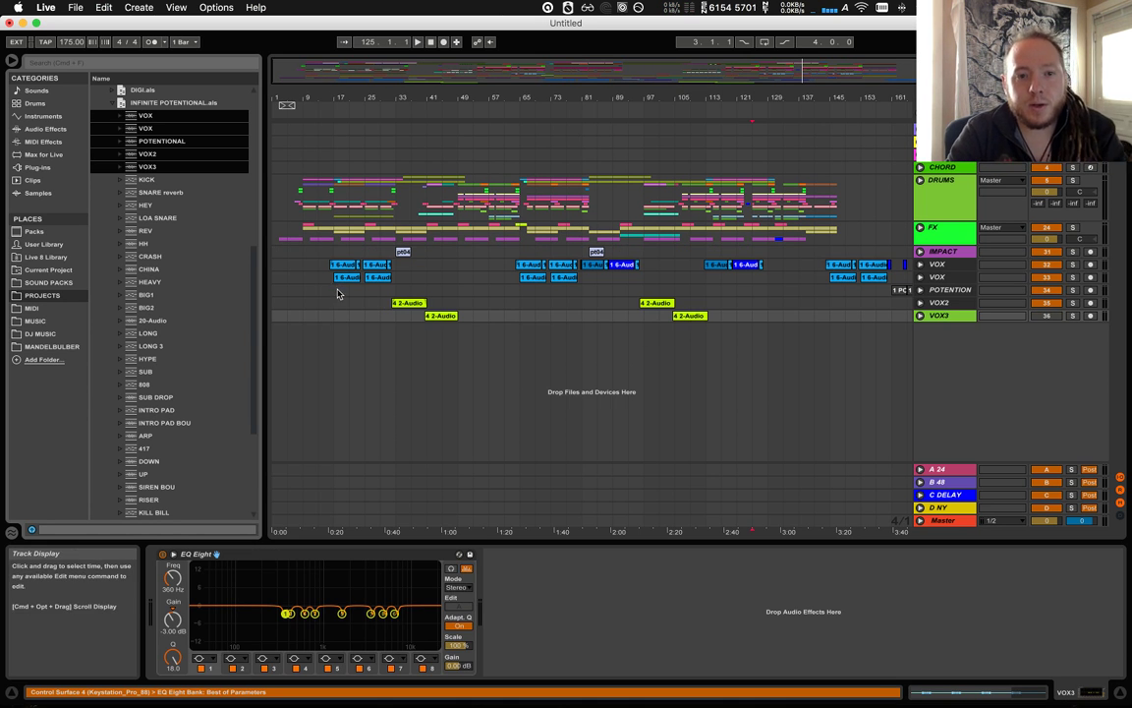
- Play the arrangement with the imported vocals from bar 17 and raise the system volume
left_click(337, 293)
key("space")
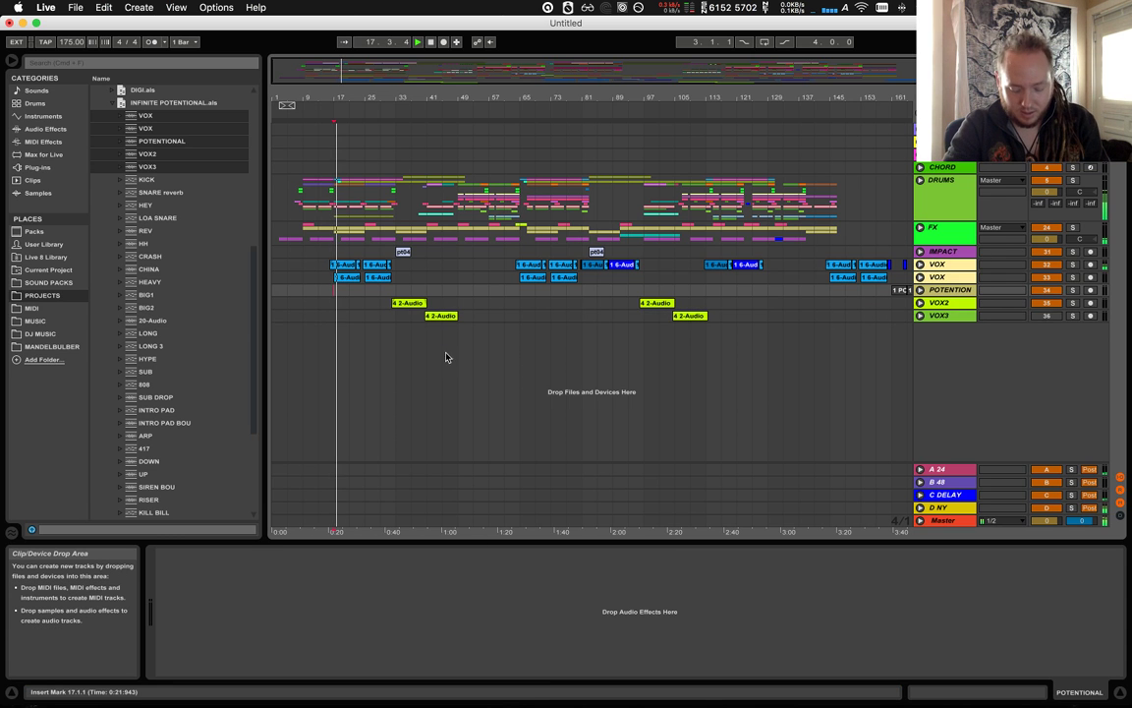
key("XF86AudioRaiseVolume")
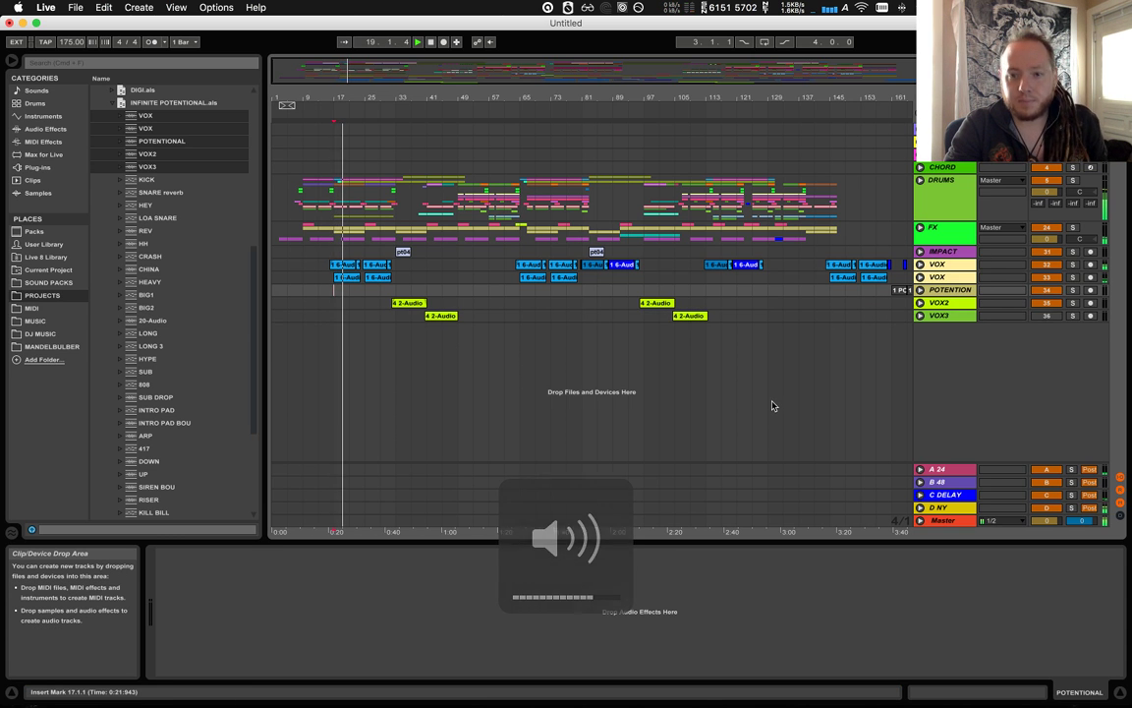
- Check the imported tracks in the Session View mixer, return to the arrangement, stop playback and place the insert marker at bar 133
left_click(772, 399)
key("Tab")
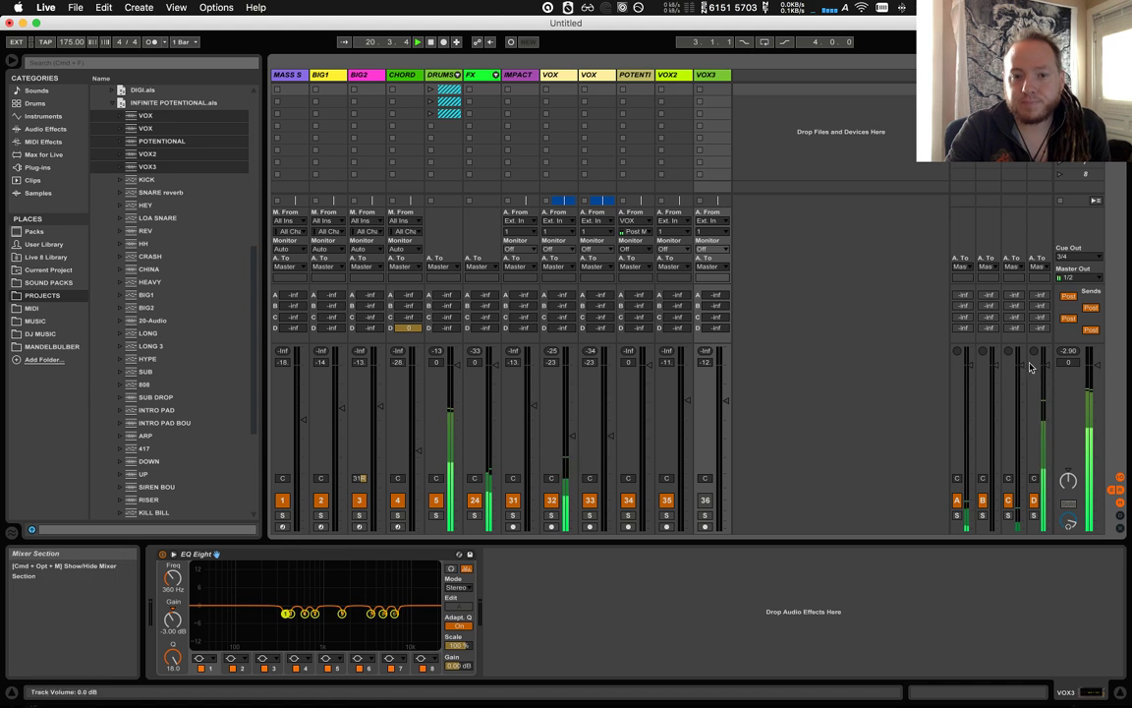
key("Tab")
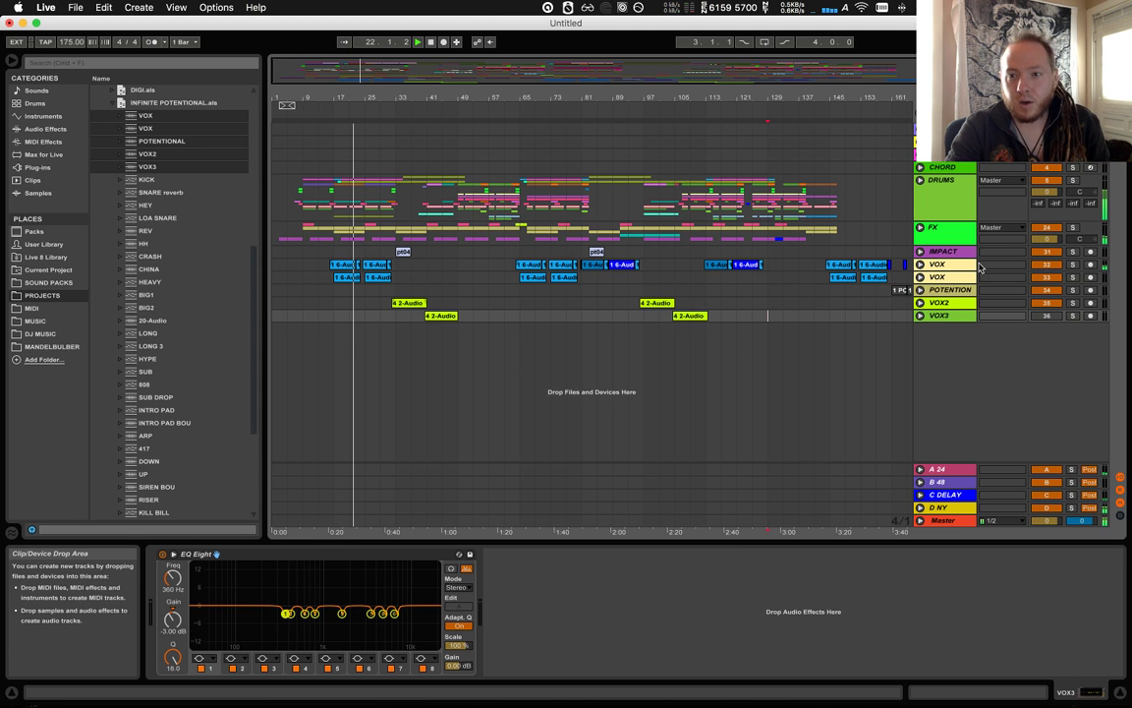
left_click_drag(614, 98, 616, 87)
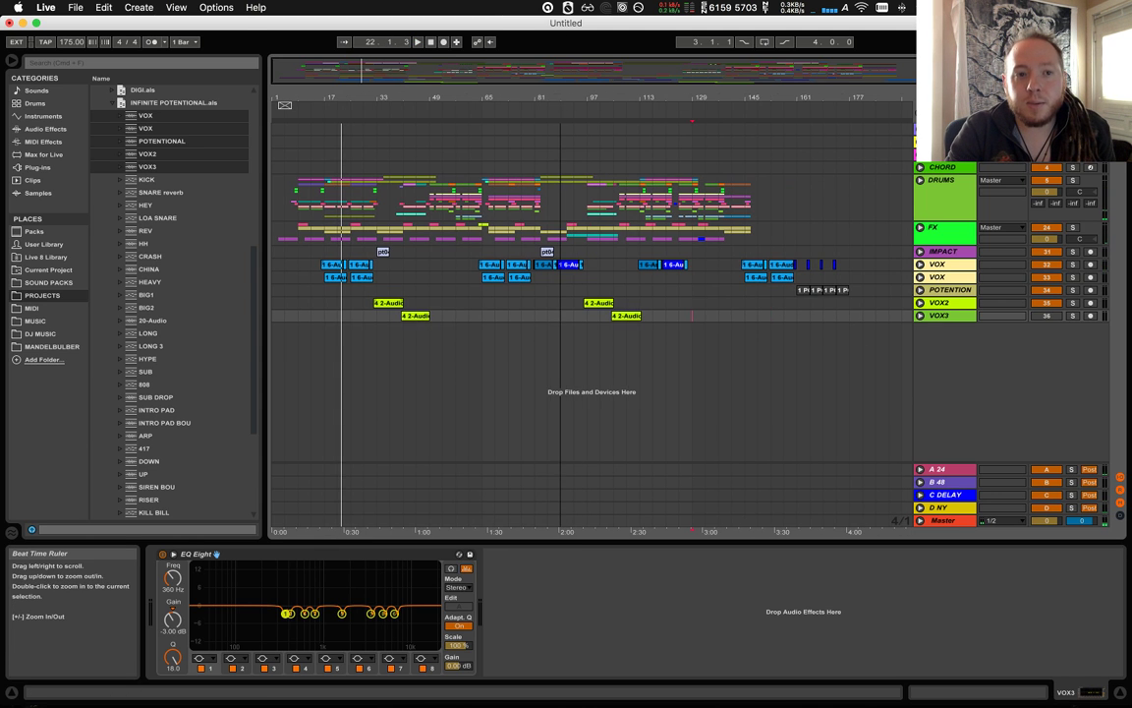
left_click(709, 340)
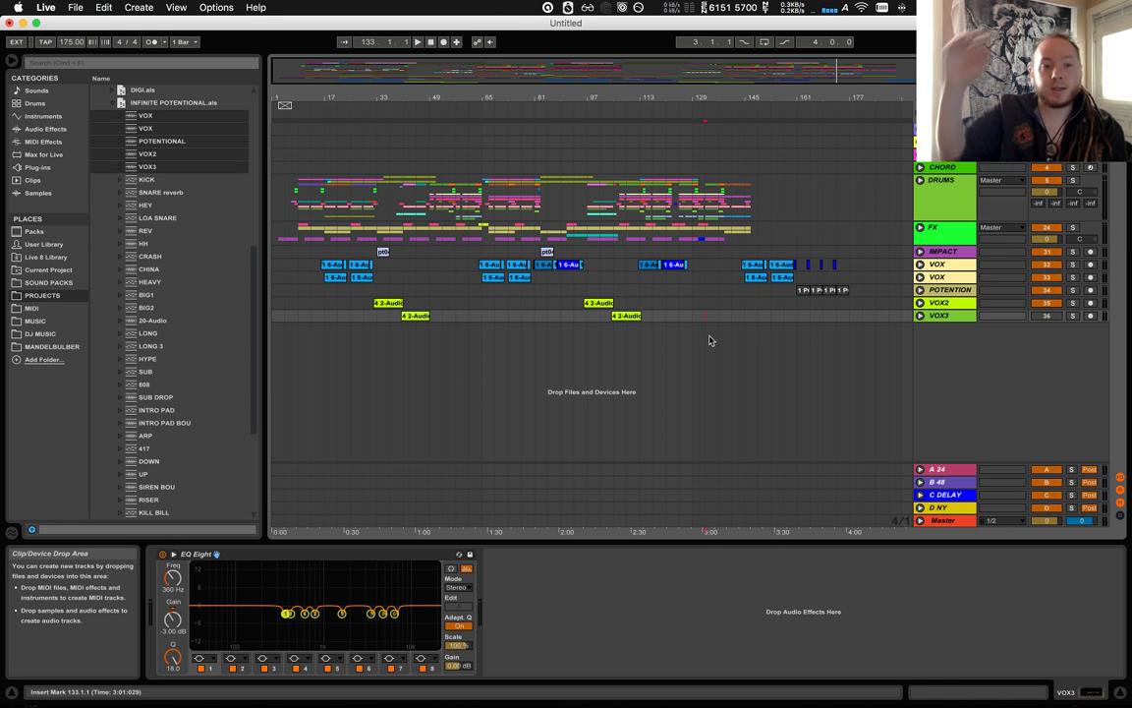
- Collapse the INFINITE POTENTIONAL.als set and the UPLIFTING EARTH folder in the browser
left_click(111, 102)
left_click(520, 339)
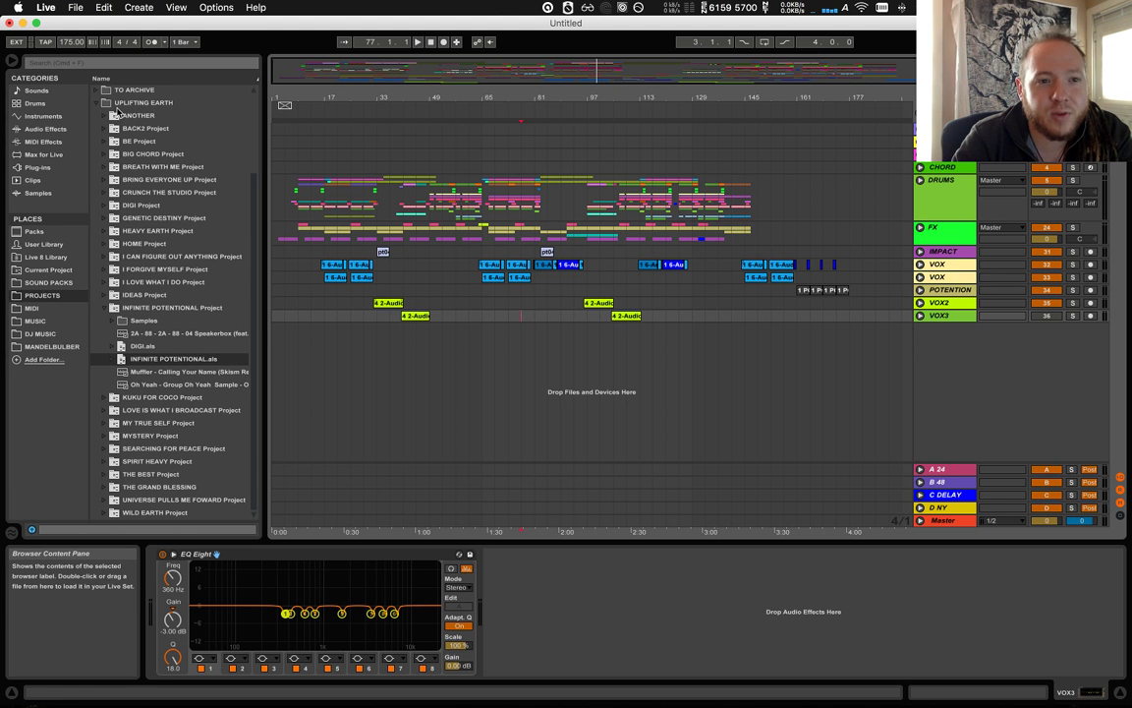
left_click(102, 103)
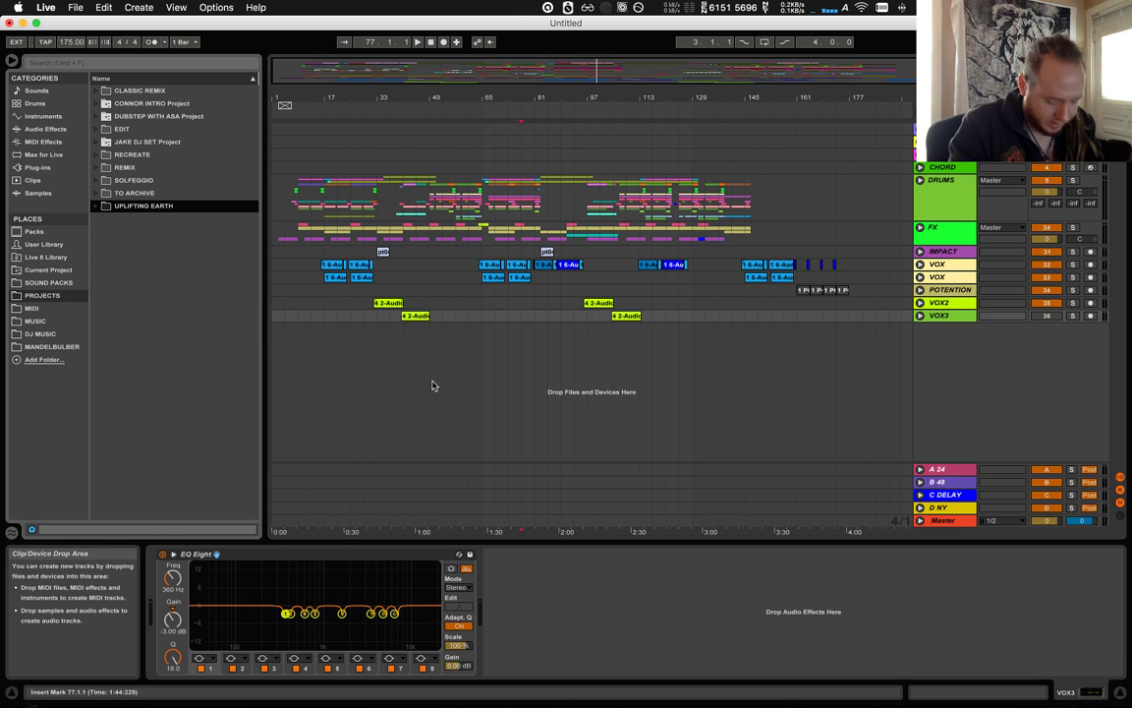
- Place the insert marker at bar 53 and repeatedly hide and show the browser, leaving it shown
left_click(442, 409)
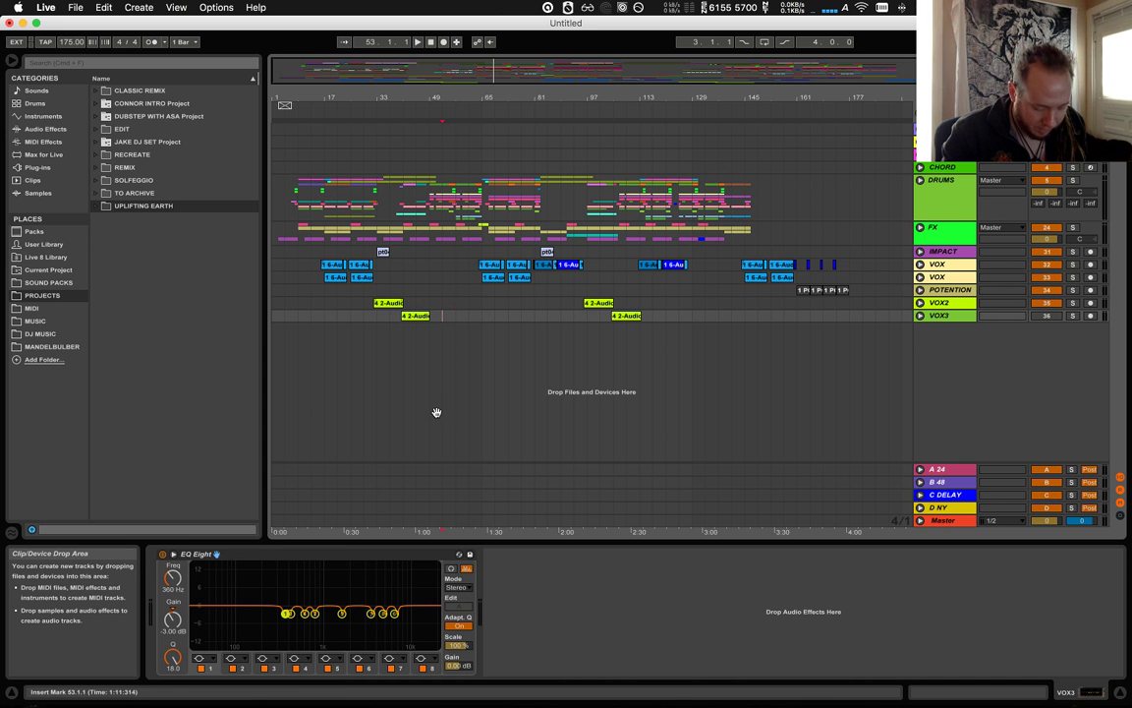
key("super+alt+b")
key("super+alt+b")
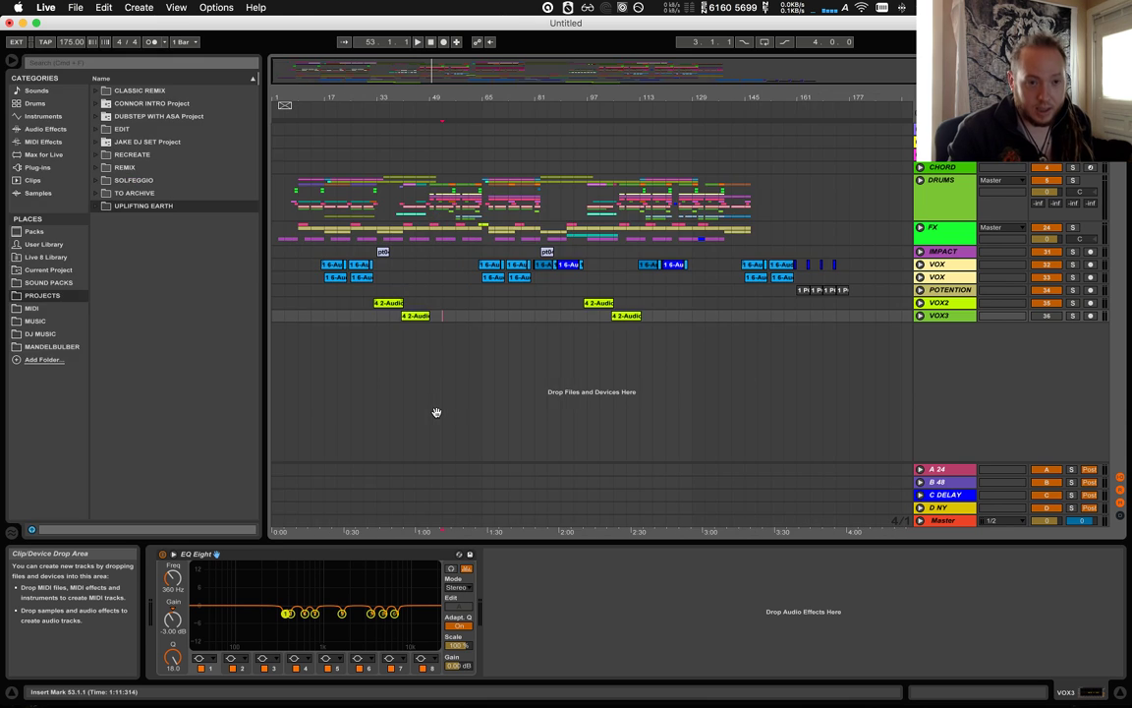
key("super+alt+b")
key("super+alt+b")
key("super+alt+b")
key("super+alt+b")
key("super+alt+b")
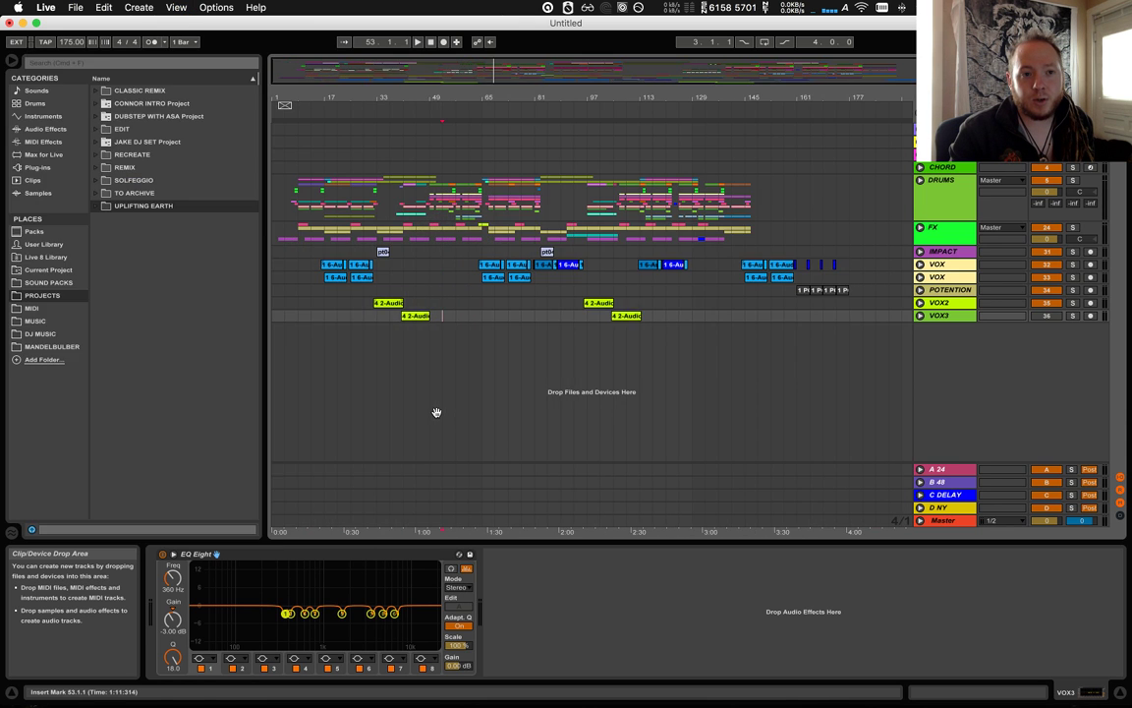
key("super+alt+b")
key("super+alt+b")
key("super+alt+b")
key("super+alt+b")
key("super+alt+b")
key("super+alt+b")
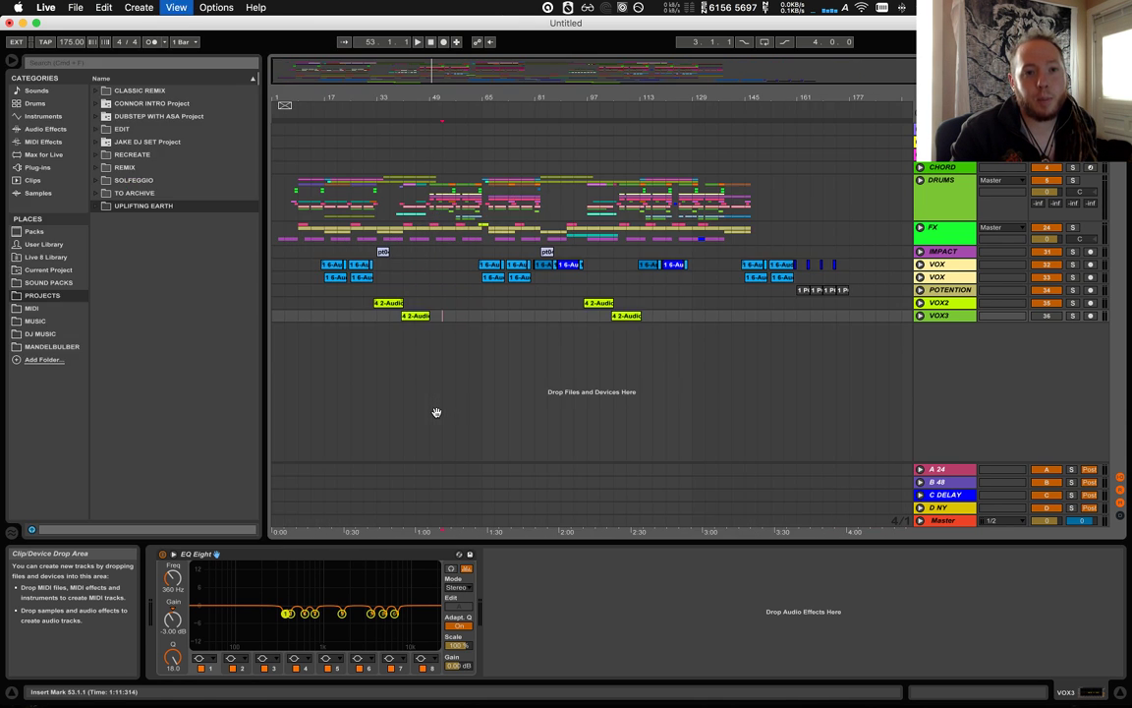
key("super+alt+b")
key("super+alt+b")
key("super+alt+b")
key("super+alt+b")
key("super+alt+b")
key("super+alt+b")
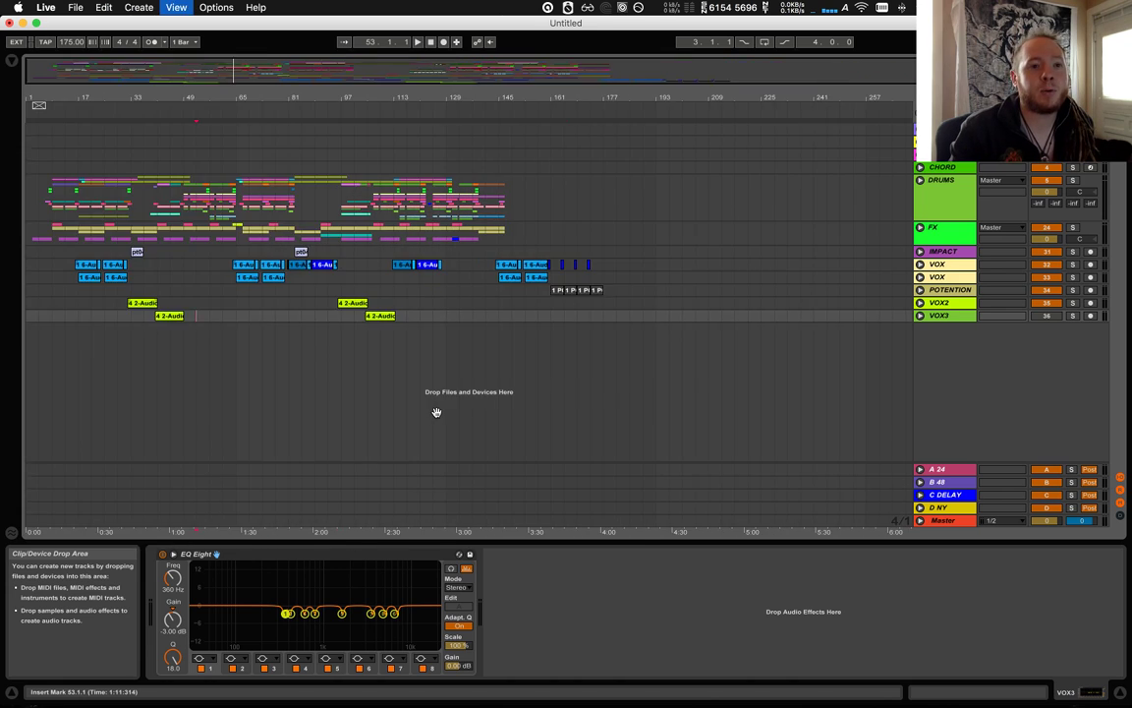
key("super+alt+b")
key("super+alt+b")
key("super+alt+b")
key("super+alt+b")
key("super+alt+b")
key("super+alt+b")
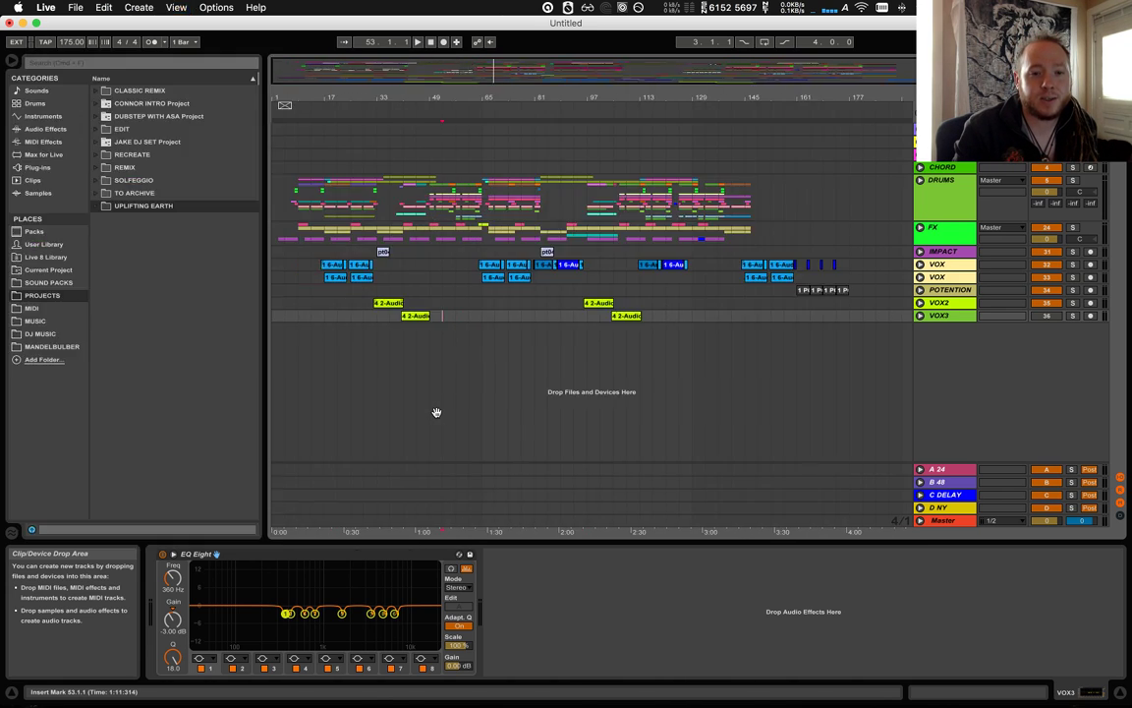
- Hide the browser beside the arrangement and bring it back
key("super+alt+b")
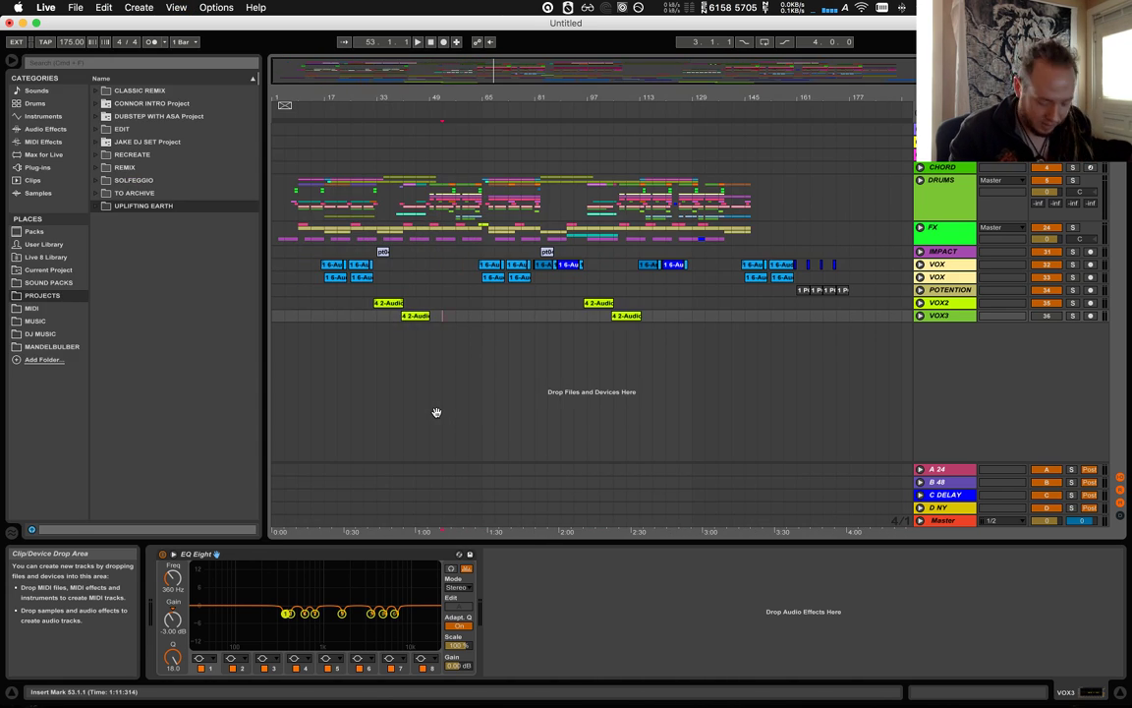
key("super+alt+b")
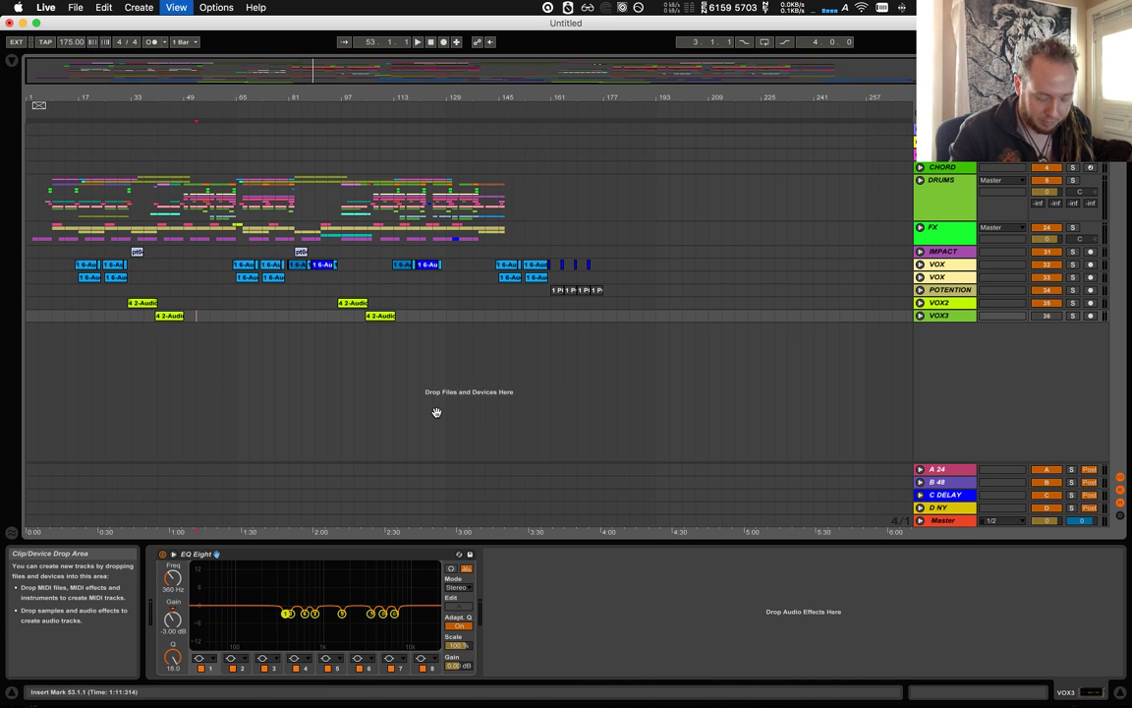
key("super+alt+b")
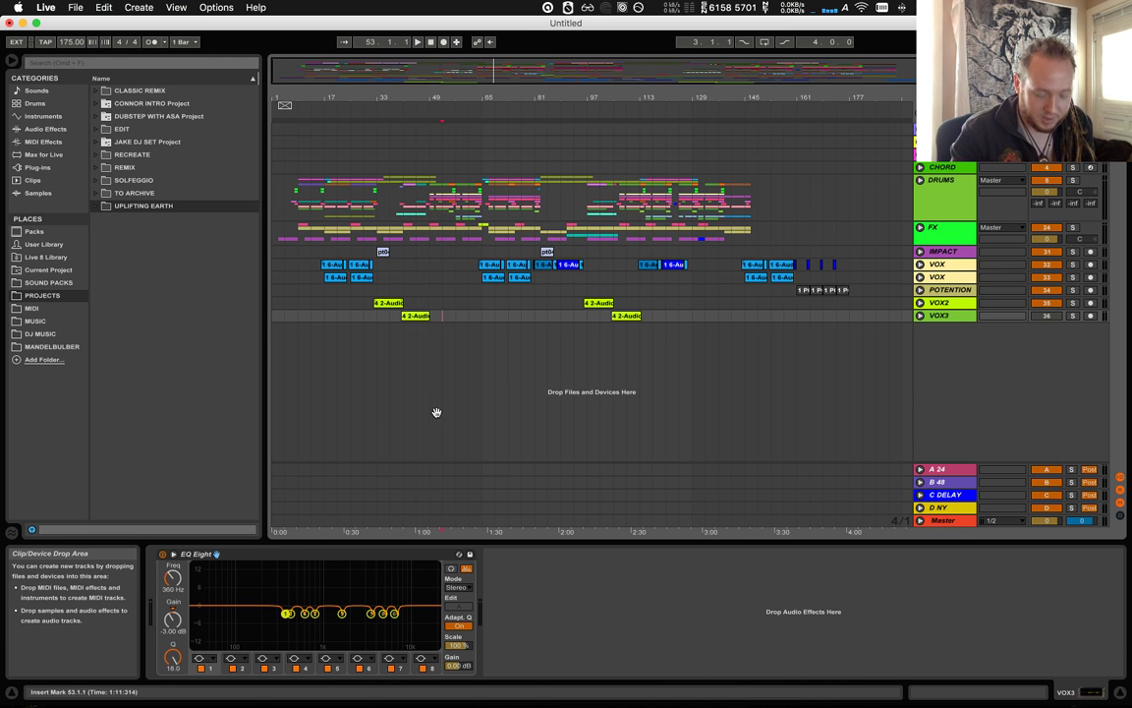
- Repeatedly hide and show the device detail view, toggle the browser as well, and leave both shown
key("super+alt+l")
key("super+alt+l")
key("super+alt+l")
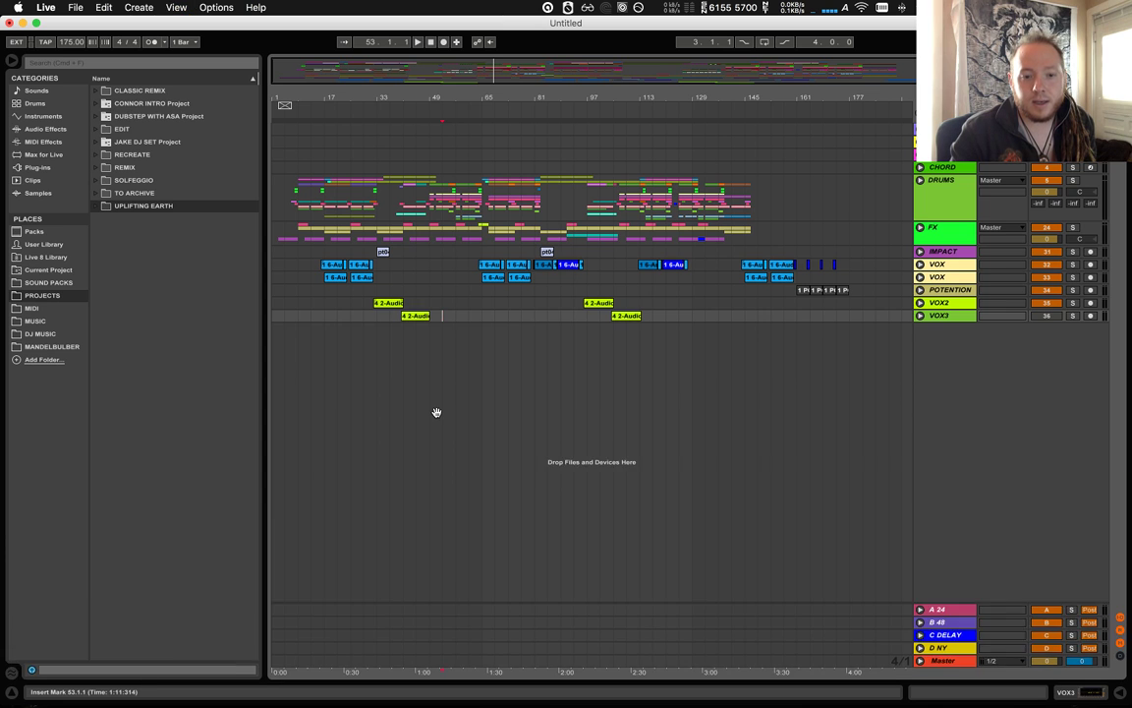
key("super+alt+l")
key("super+alt+l")
key("super+alt+l")
key("super+alt+l")
key("super+alt+l")
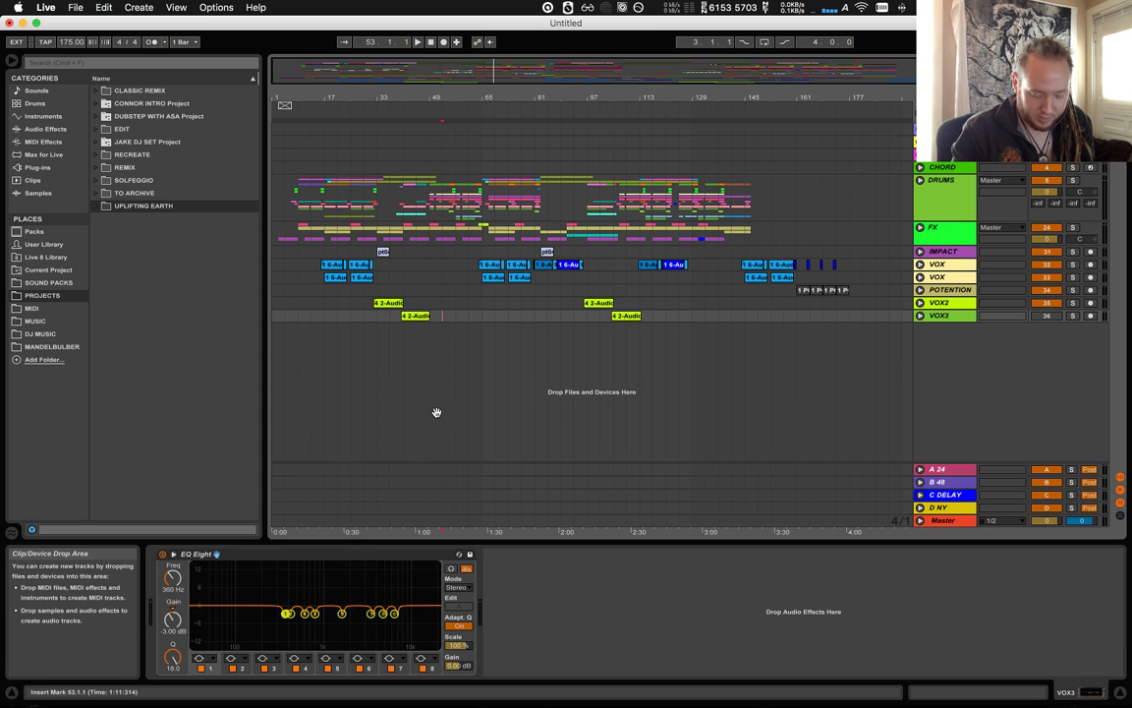
key("super+alt+l")
key("super+alt+l")
key("super+alt+l")
key("super+alt+l")
key("super+alt+l")
key("super+alt+l")
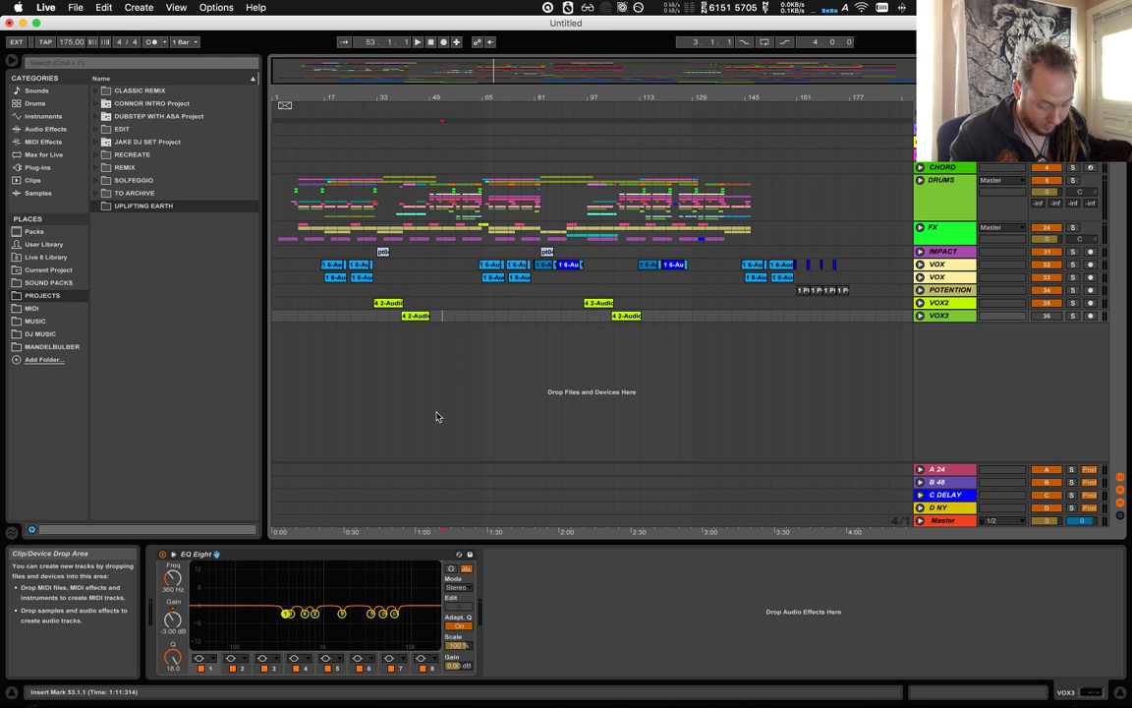
key("super+alt+l")
key("super+alt+l")
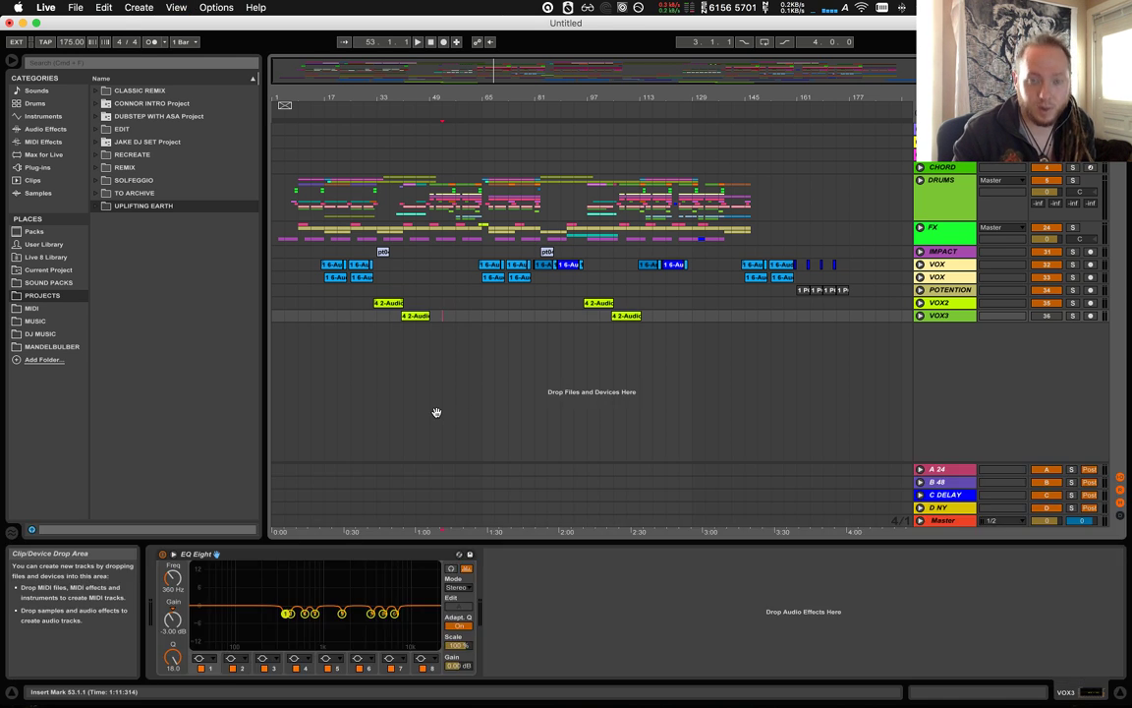
key("super+alt+b")
key("super+alt+b")
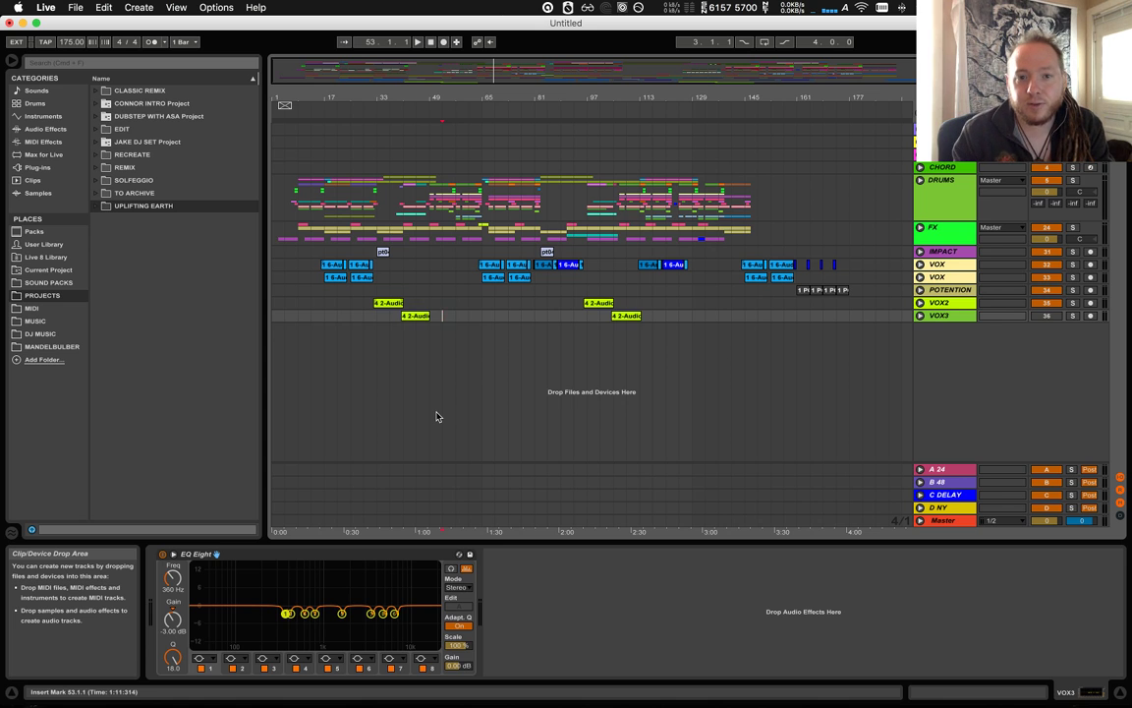
- Place the insert marker at bar 65 on the VOX3 track and return it to the arrangement start at 1.1.1
left_click(480, 318)
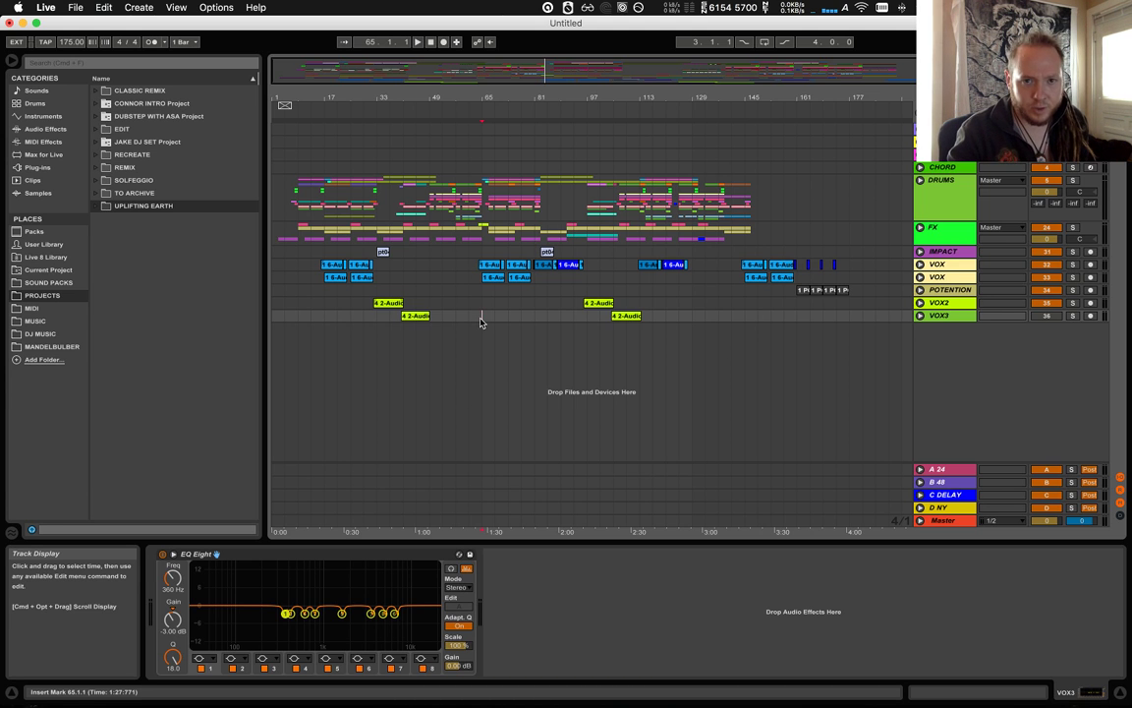
key("End")
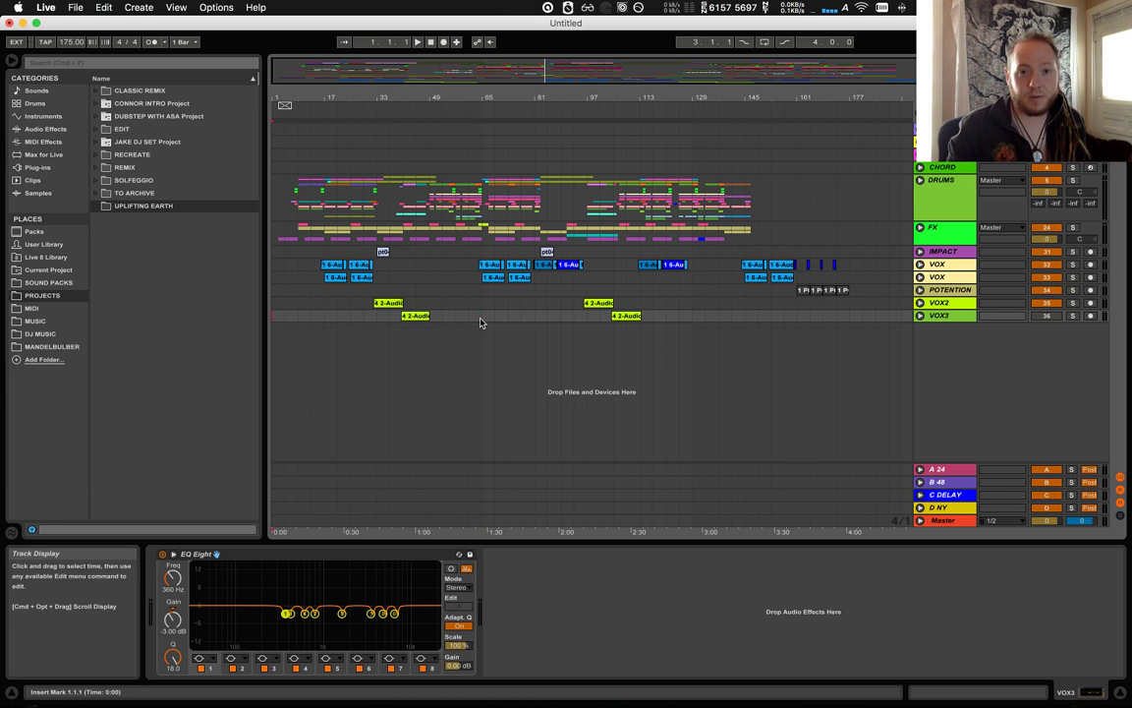
key("Home")
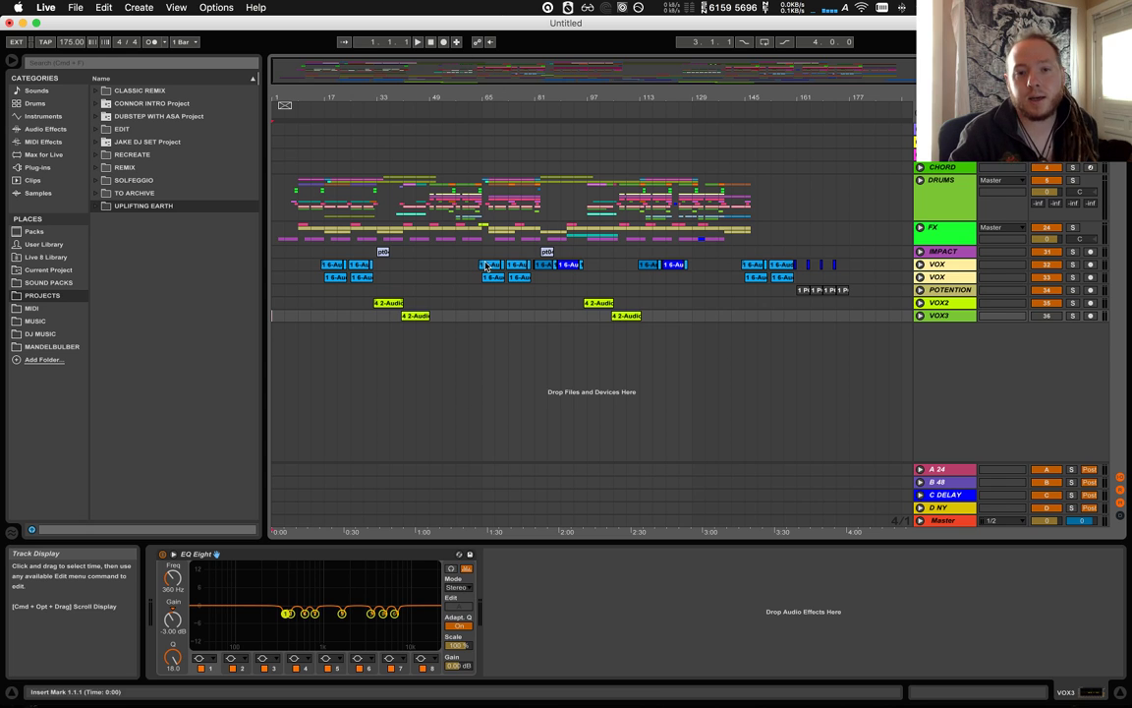
- Play the arrangement briefly from about bar 69 on the VOX2 track, stop playback and return the song position to 1.1.1
left_click(495, 298)
key("space")
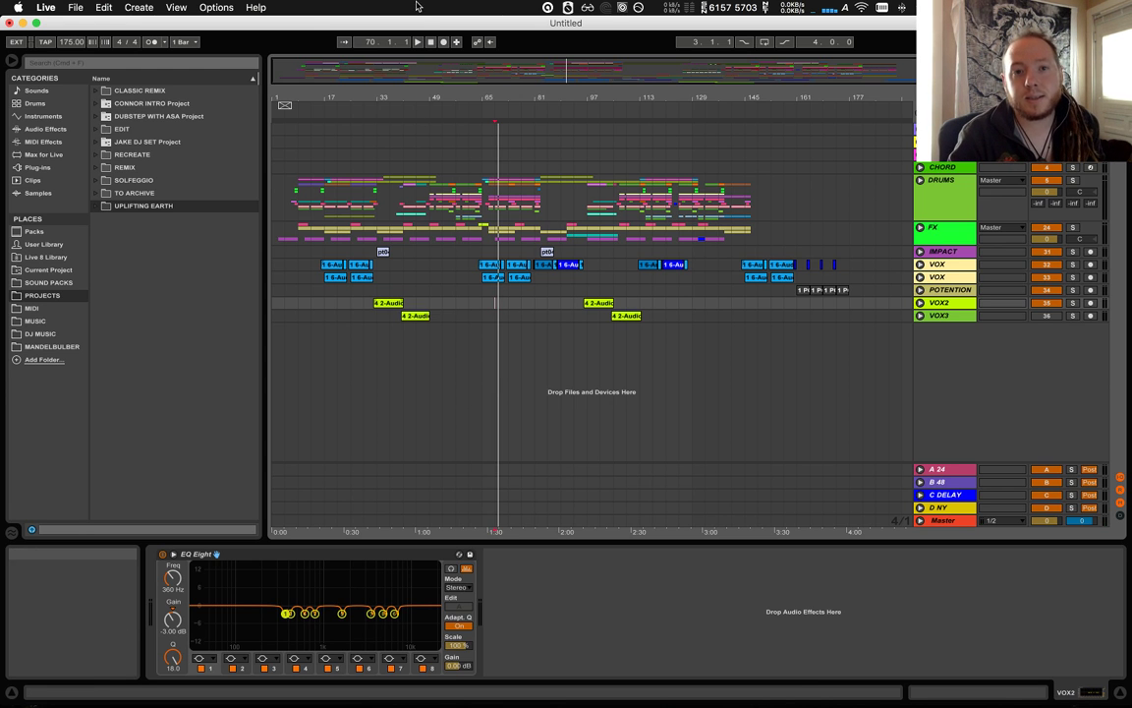
double_click(431, 43)
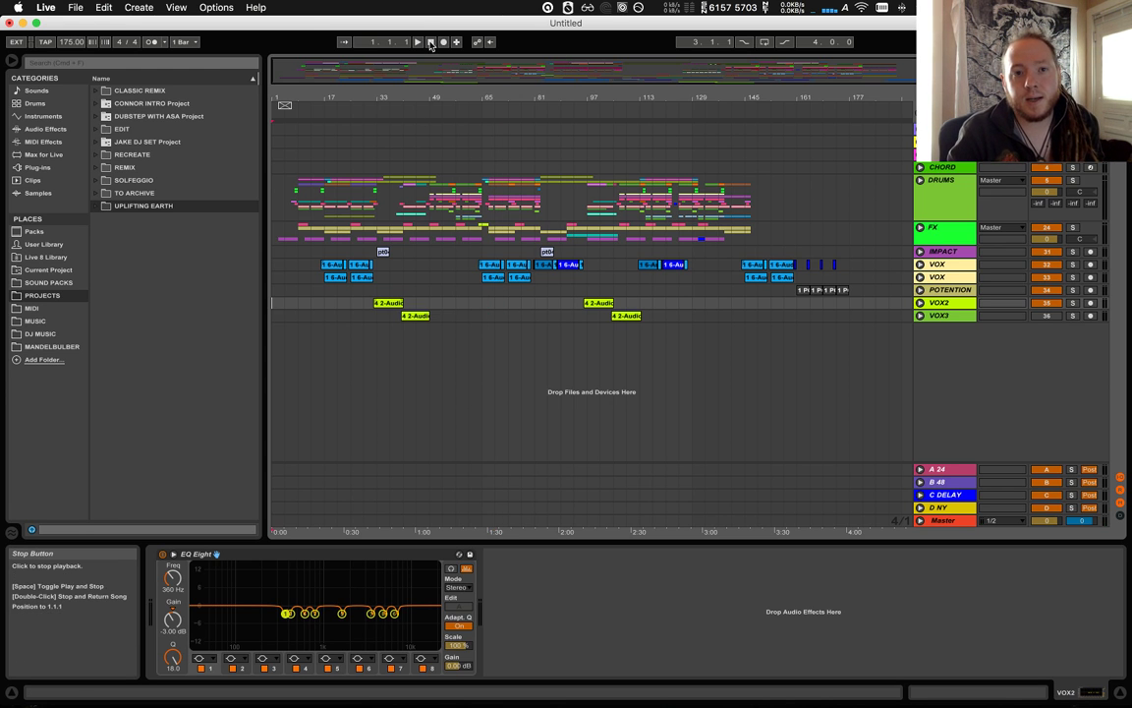
left_click(500, 319)
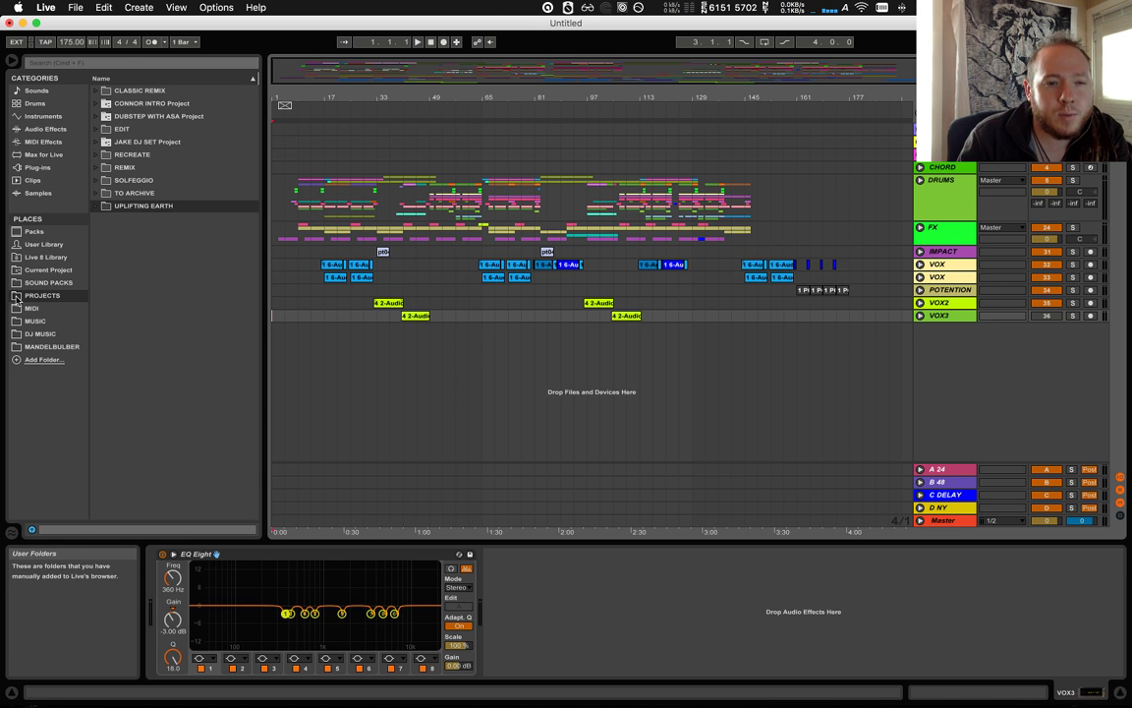
- Return to the PROJECTS folder by way of SOUND PACKS and expand UPLIFTING EARTH and the INFINITE POTENTIONAL.als set to list its tracks
left_click(44, 283)
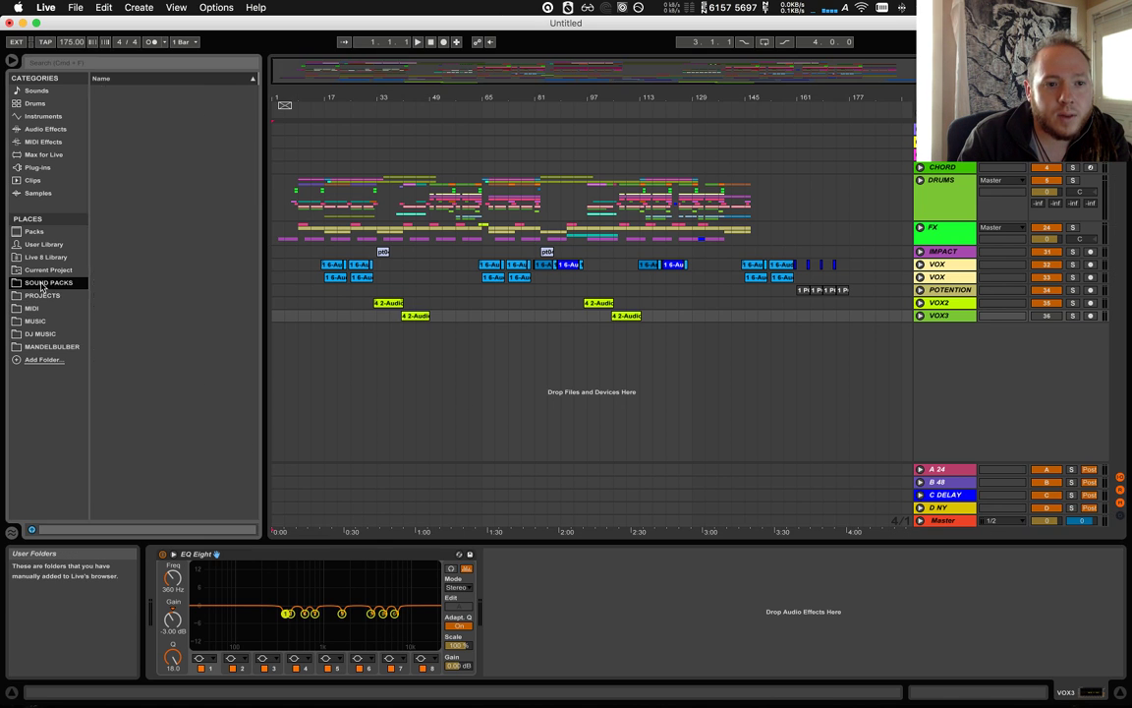
left_click(42, 294)
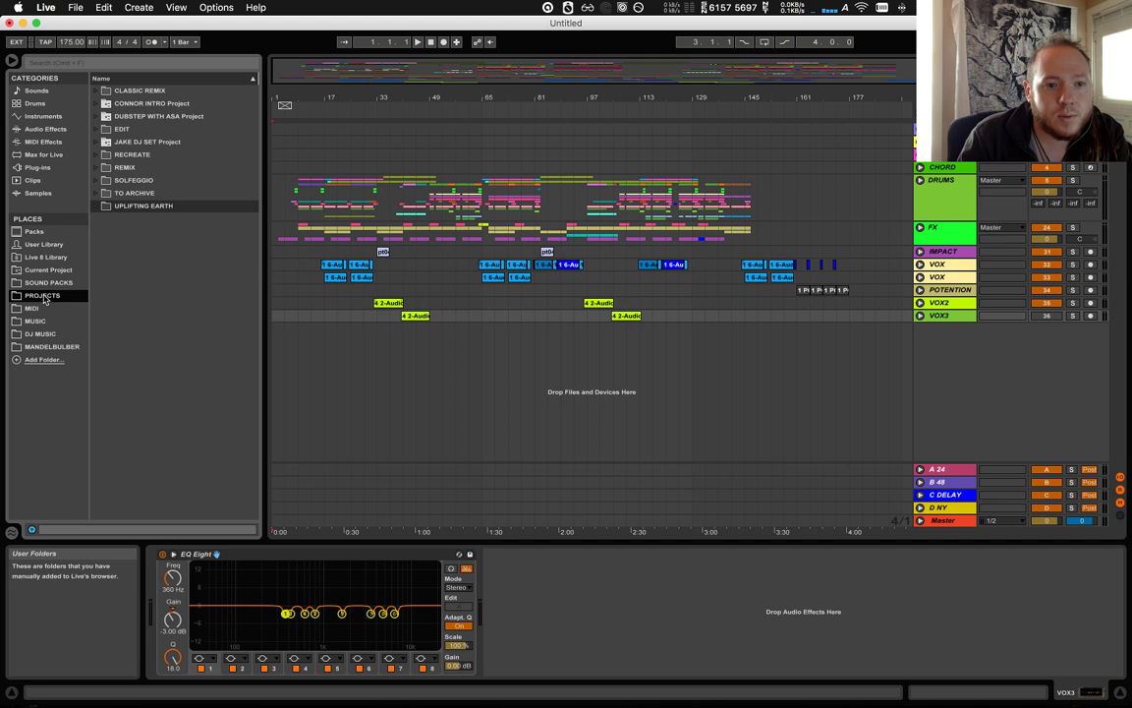
left_click(105, 208)
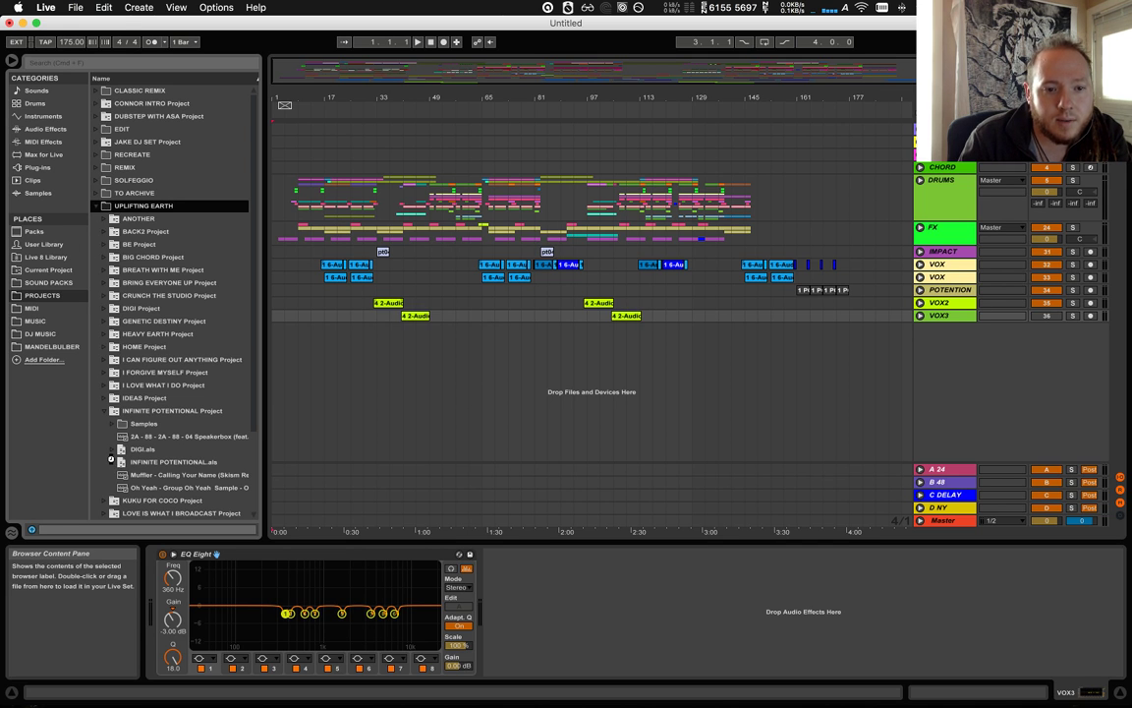
left_click(111, 459)
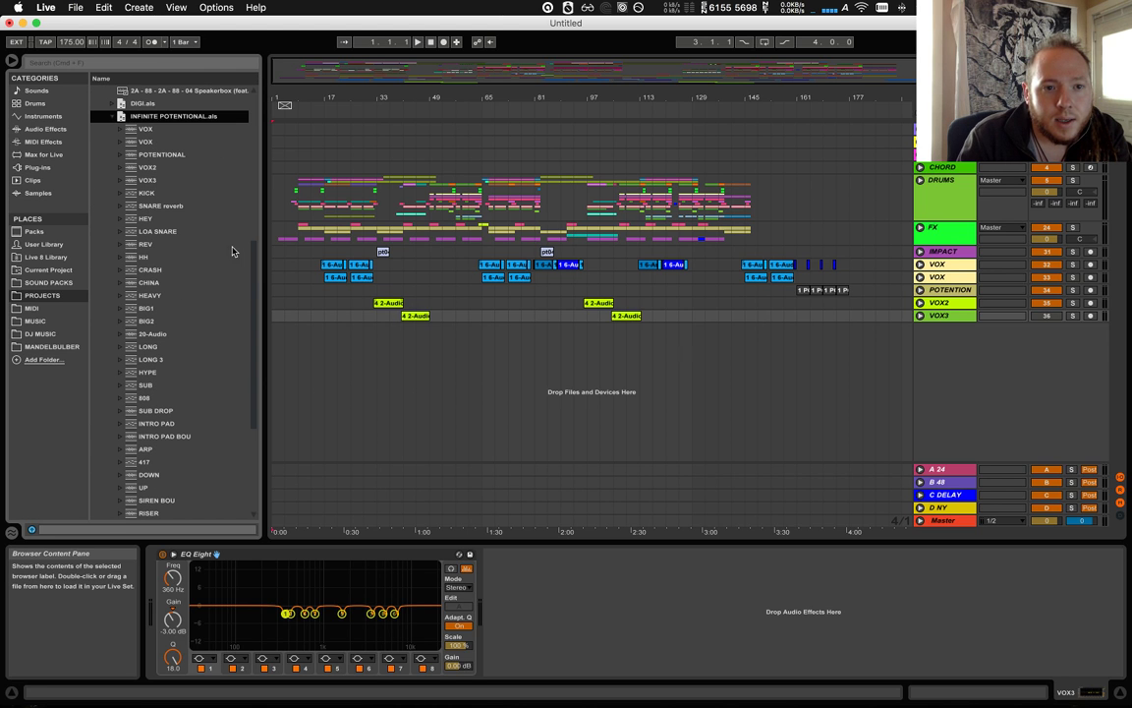
- Import the BIG1 and BIG2 tracks from INFINITE POTENTIONAL.als together as new tracks below VOX3
scroll(187, 226, "down", 3)
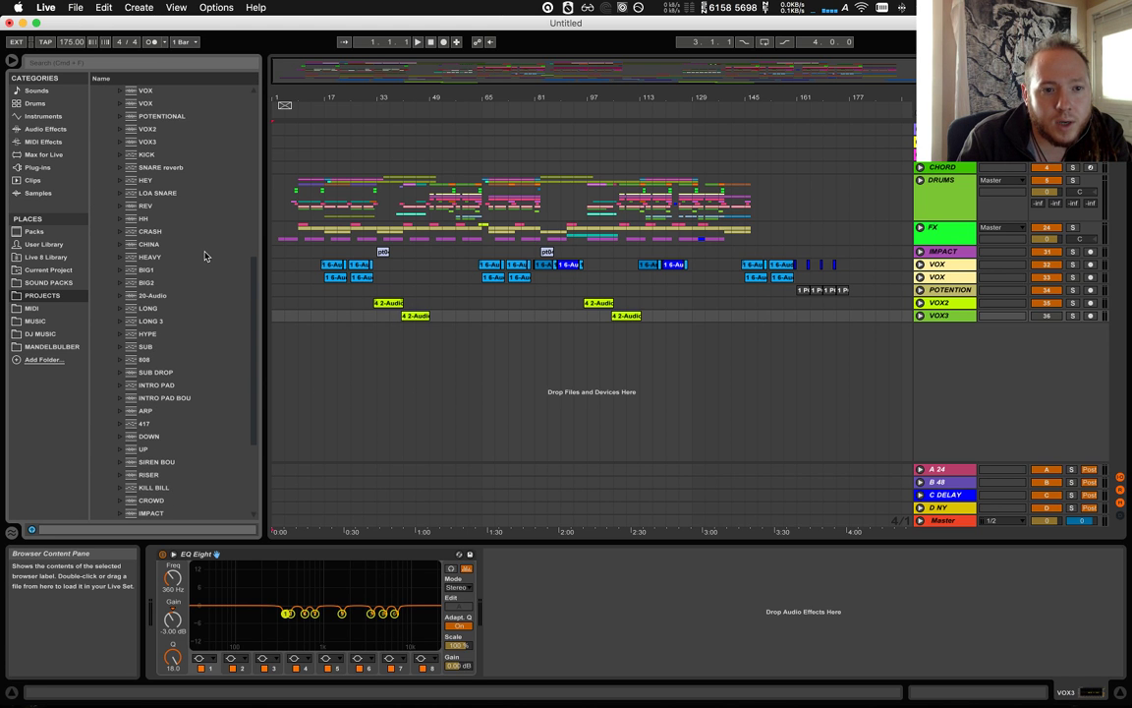
left_click(147, 270)
left_click(147, 282, "shift")
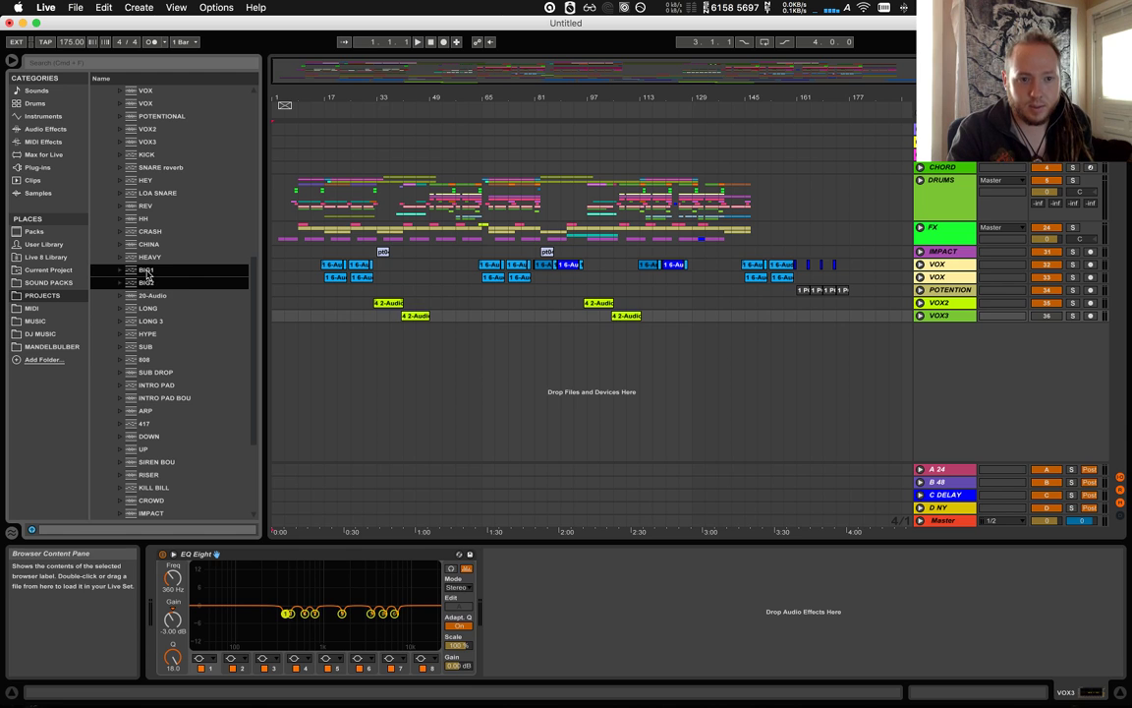
left_click_drag(509, 416, 801, 368)
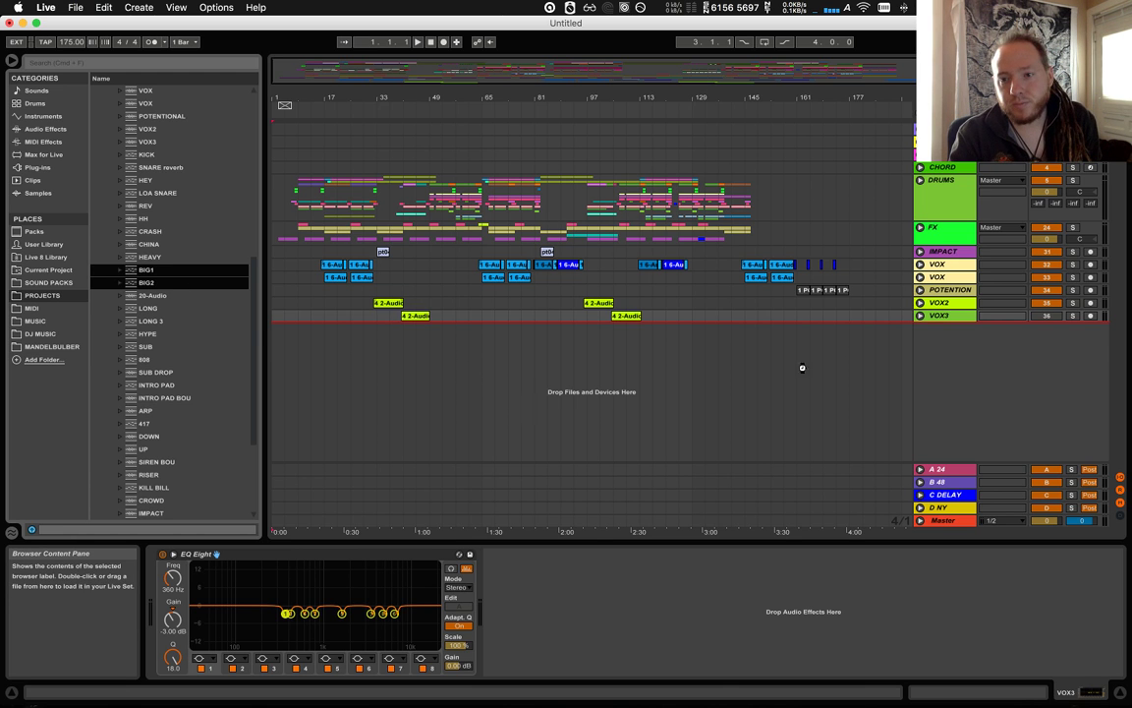
left_click(910, 332)
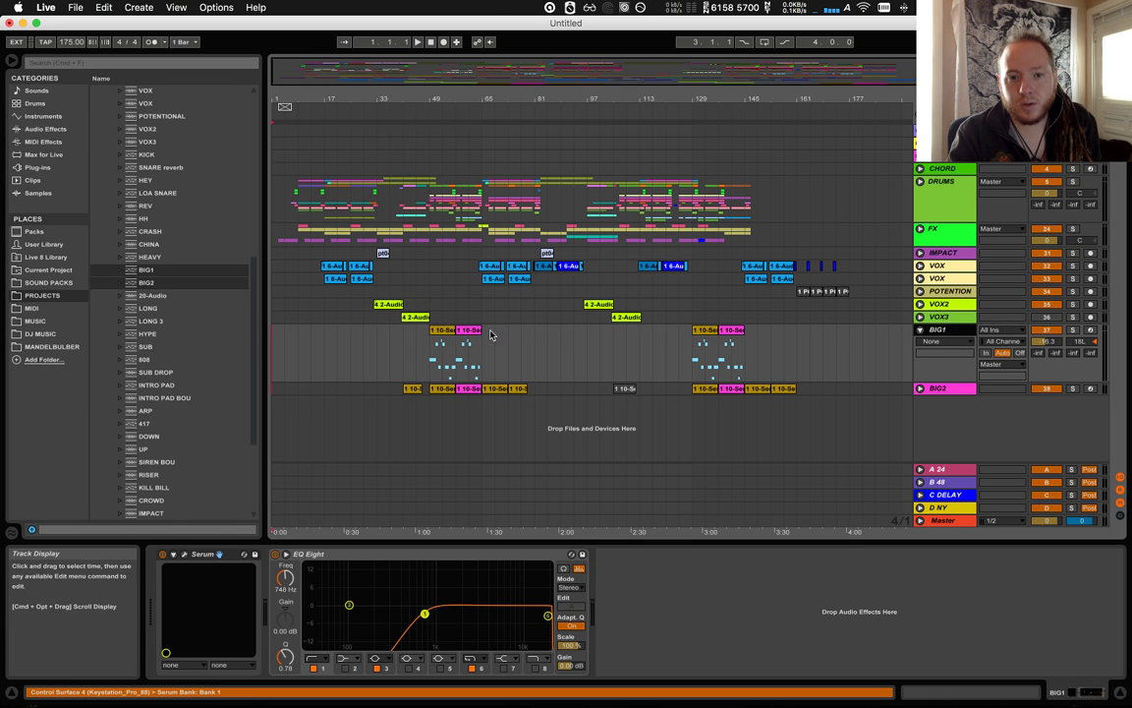
- Open the first 1 10-Serum clip at bar 49 on the BIG1 track in the MIDI note editor
left_click(442, 348)
left_click(928, 685)
left_click(698, 589)
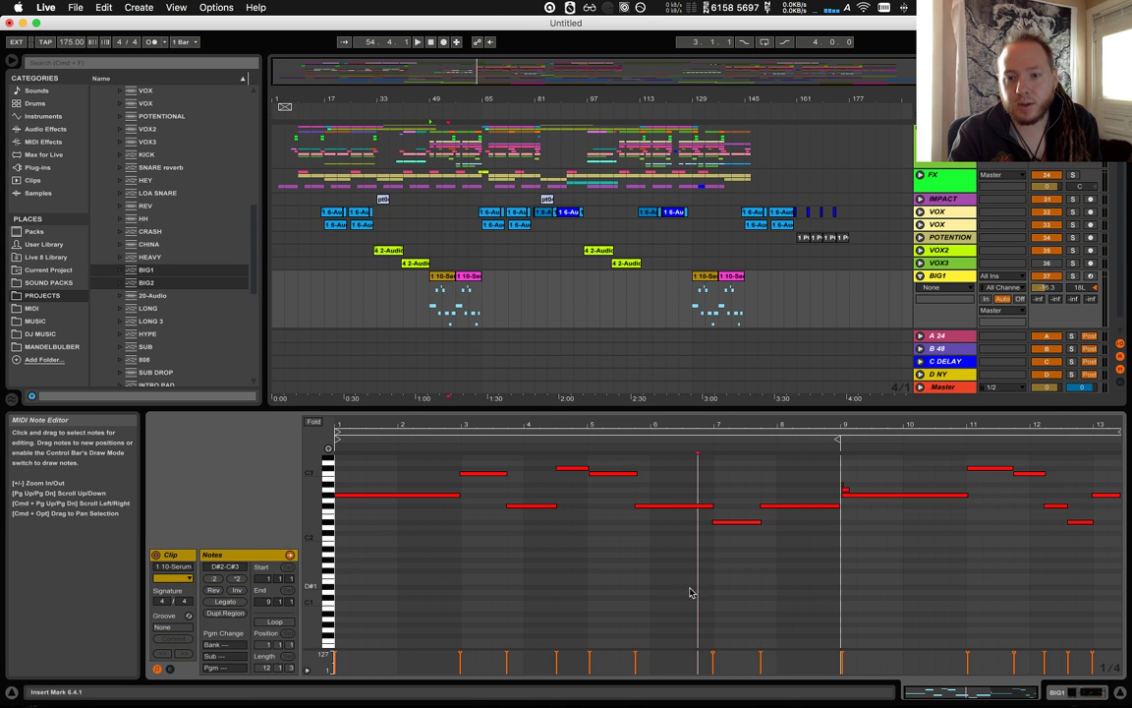
left_click(682, 602)
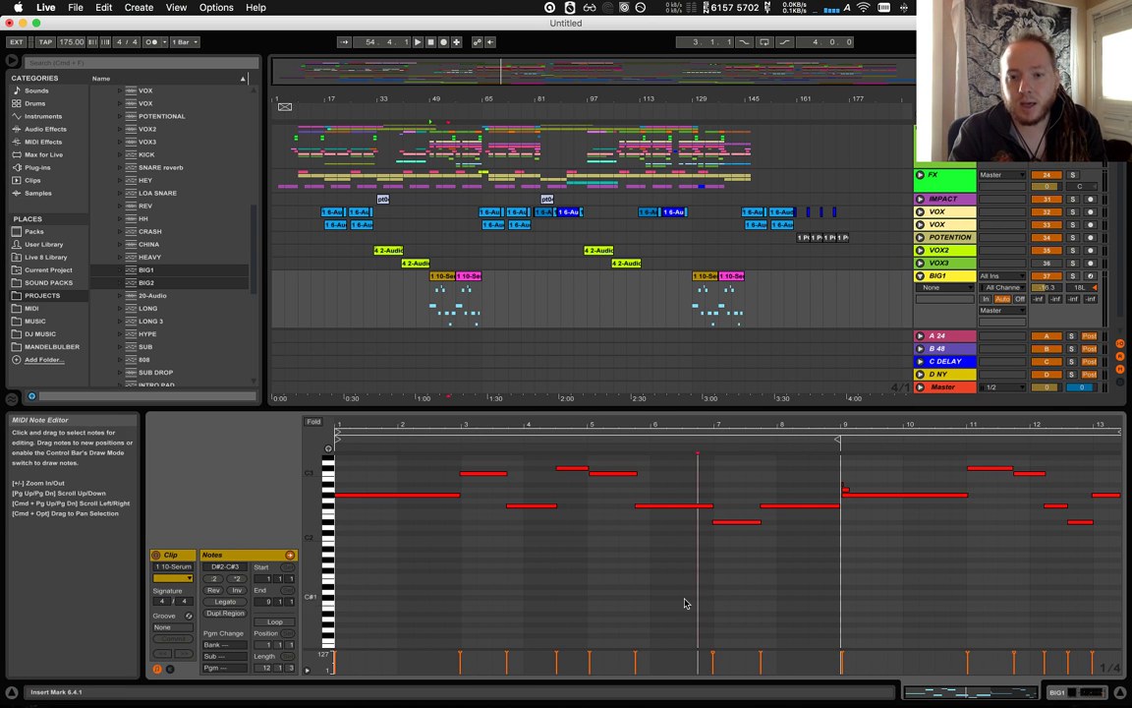
- Select all notes in the BIG1 clip and transpose them down an octave to D#1-C#2
key("super+a")
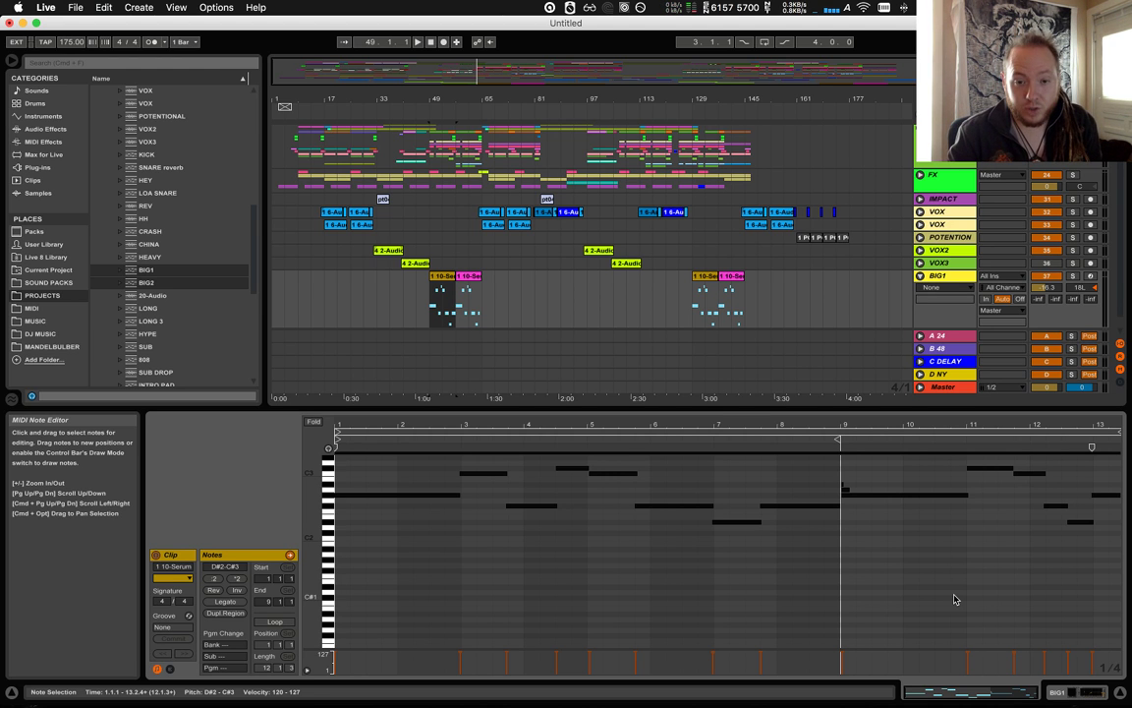
scroll(953, 600, "up", 5)
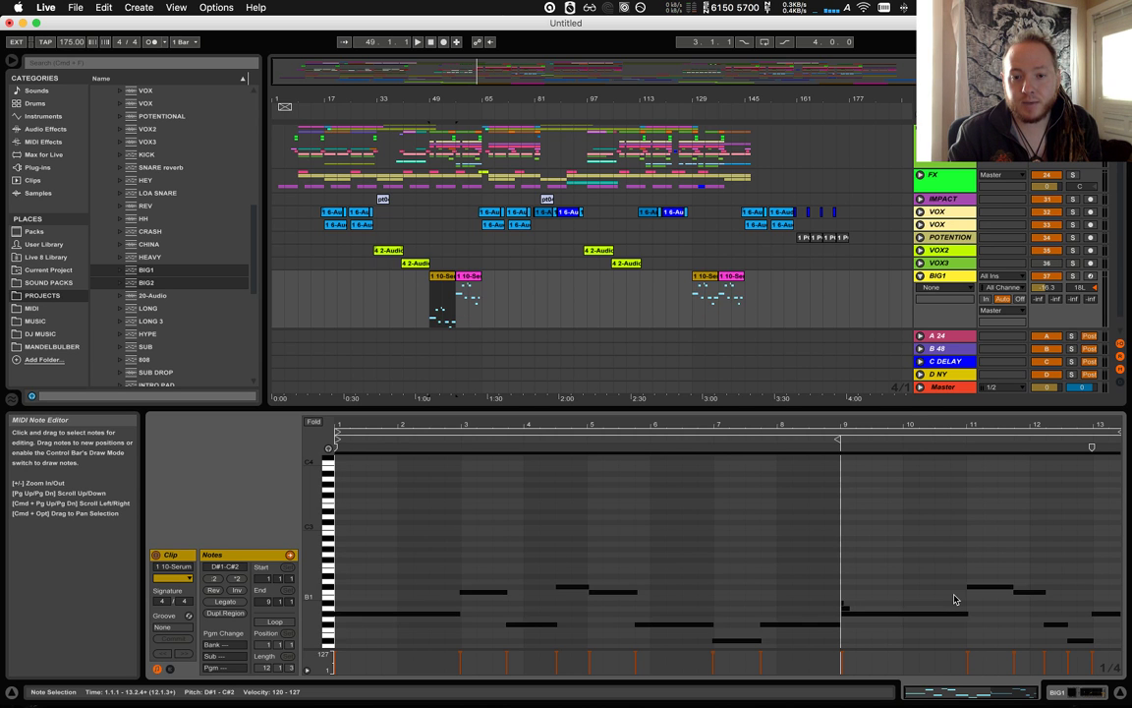
key("shift+Up")
key("shift+Down")
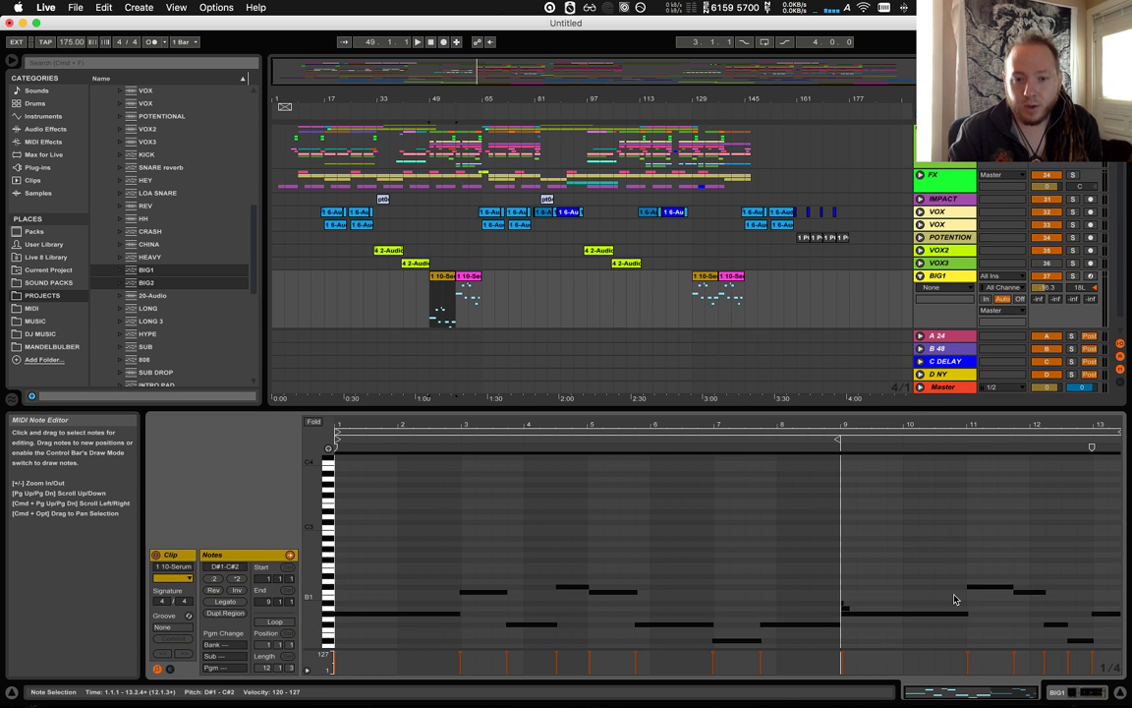
scroll(954, 599, "up", 1)
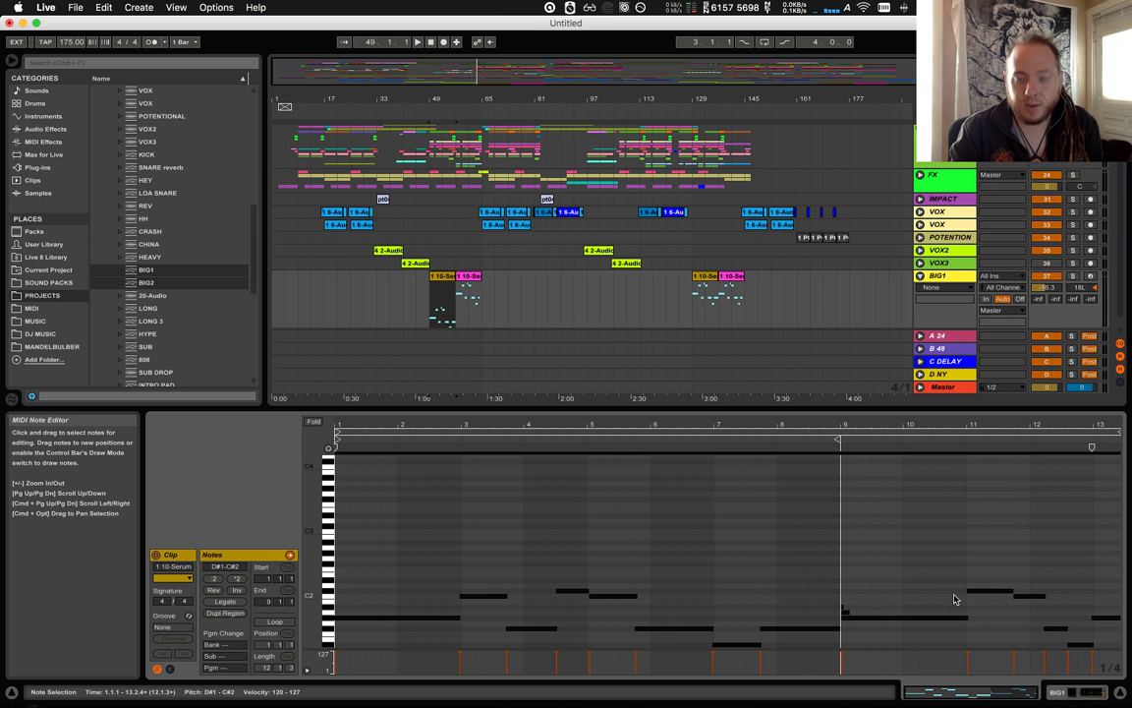
- Transpose the selected notes repeatedly down and up by octaves and semitones, leaving them at C2-A#2
key("shift+Up")
key("shift+Up")
key("shift+Up")
key("Up")
key("Up")
key("Up")
key("Up")
key("Up")
key("Up")
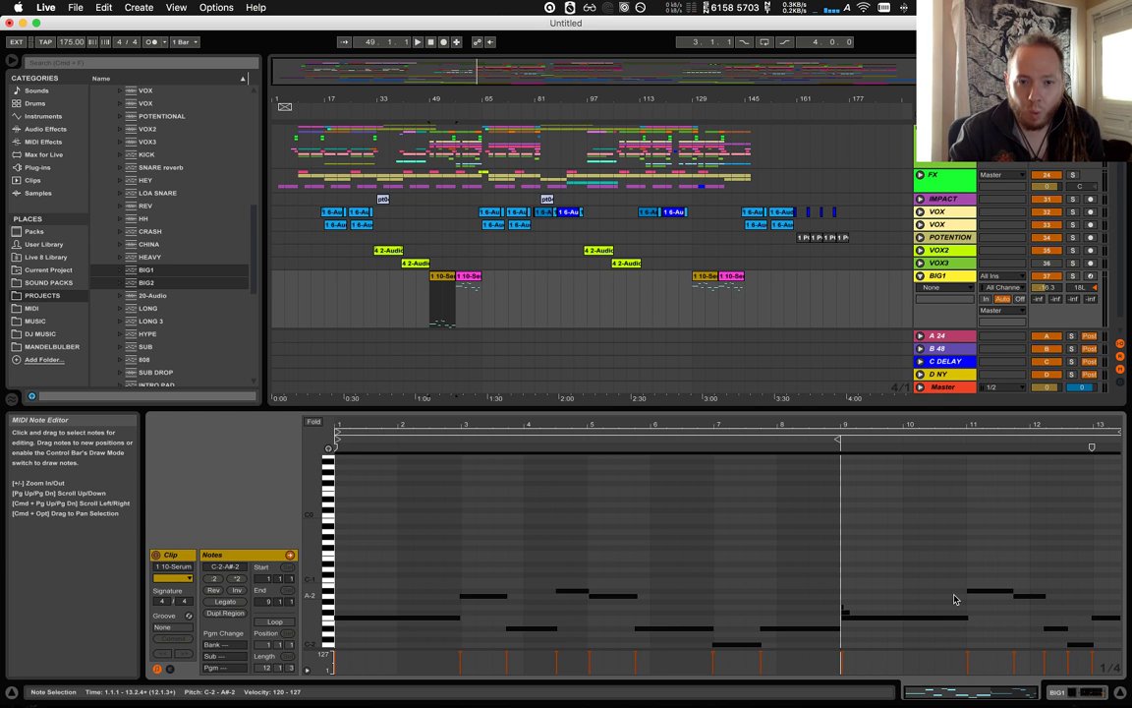
key("shift+Down")
key("shift+Down")
key("shift+Down")
key("shift+Down")
key("Down")
key("Down")
key("Down")
key("Down")
key("Down")
key("Down")
key("Down")
key("Down")
key("Down")
key("shift+Up")
key("shift+Up")
key("shift+Up")
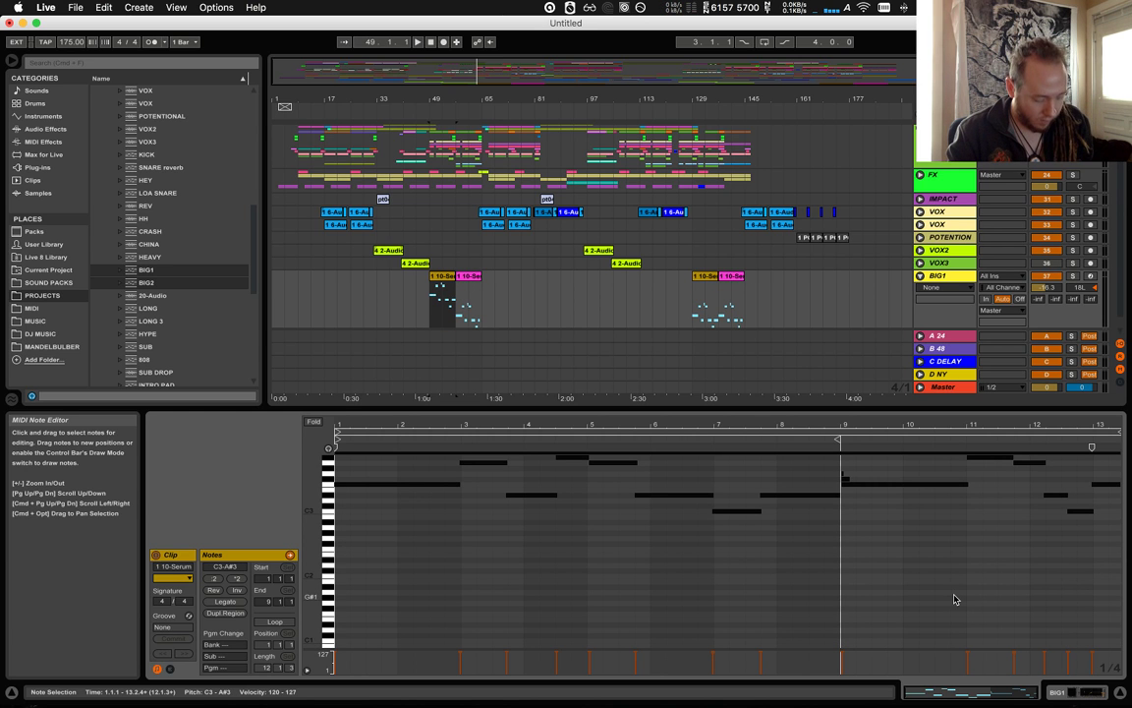
key("shift+Down")
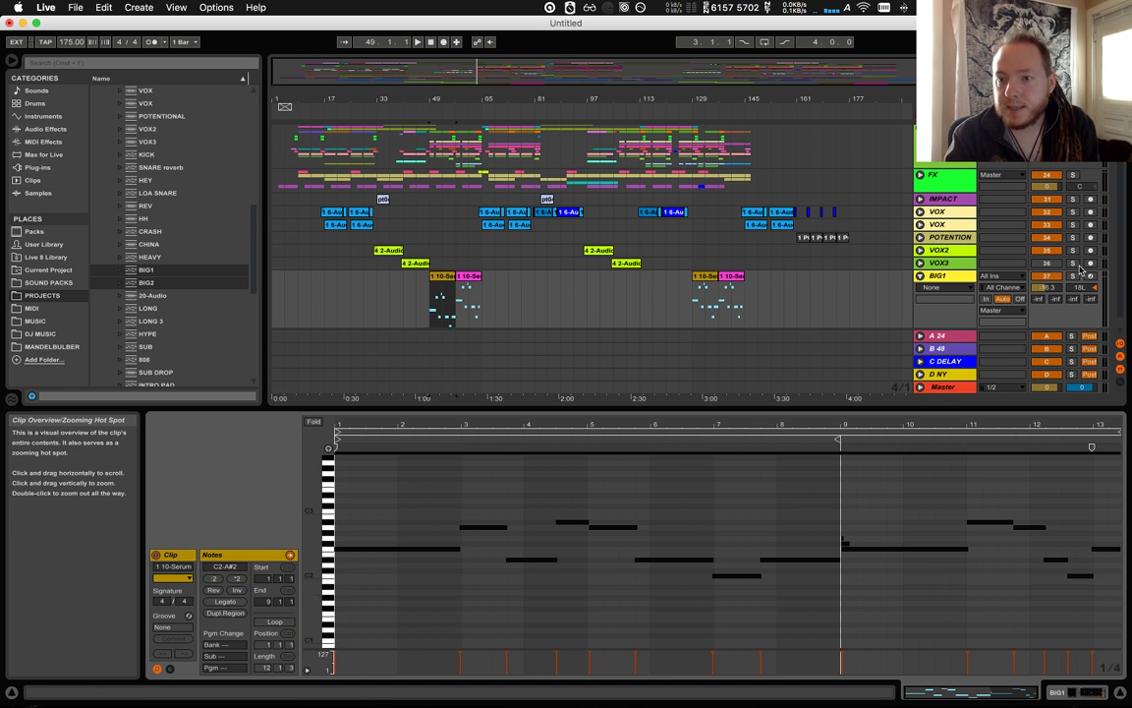
- Arm the BIG1 track, lower the computer keyboard's octave range to C-2 to D-1, and select the track to play a note
left_click(784, 274)
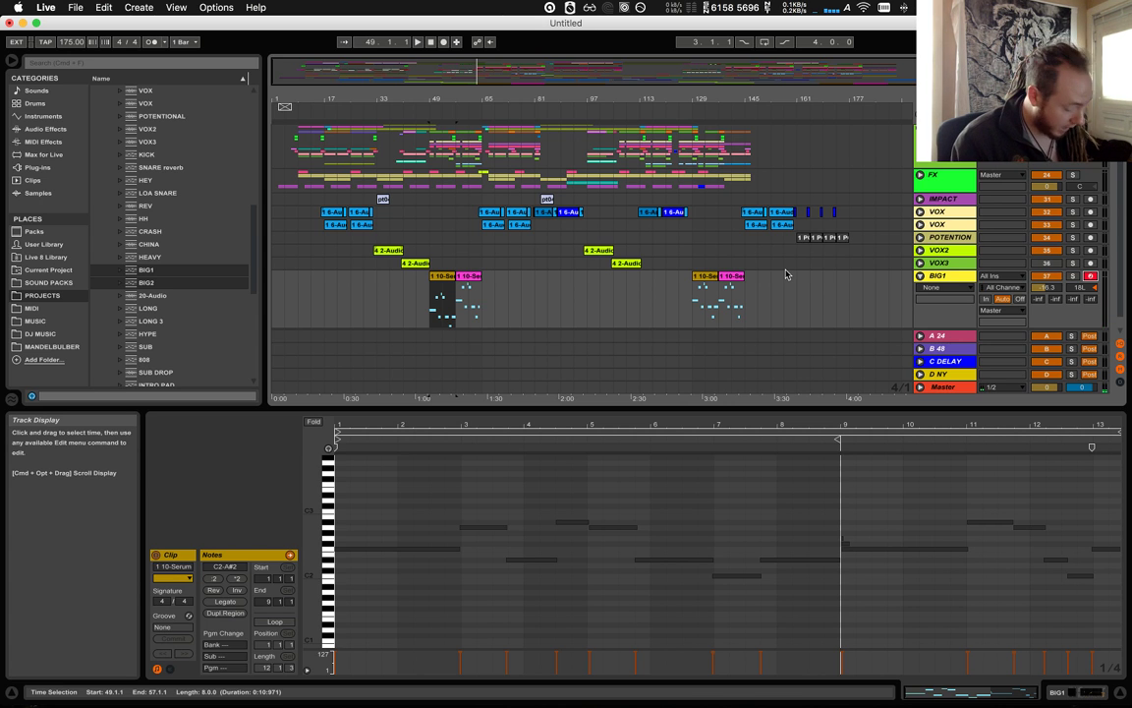
key("z")
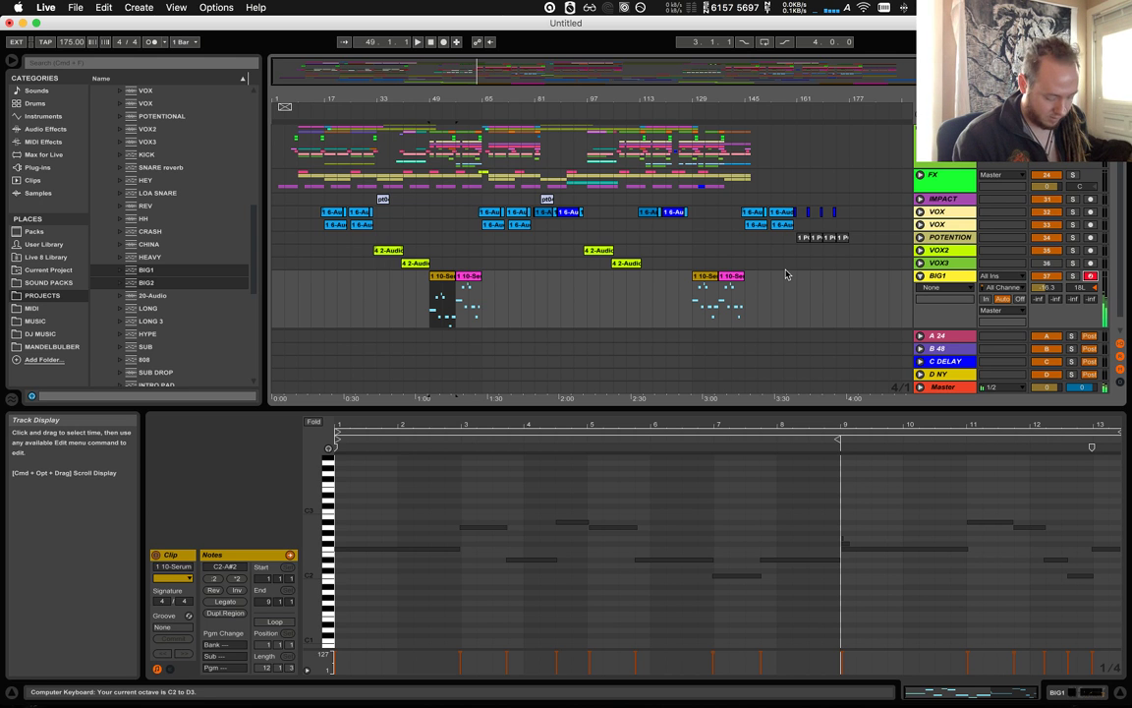
key("z")
key("z")
key("z")
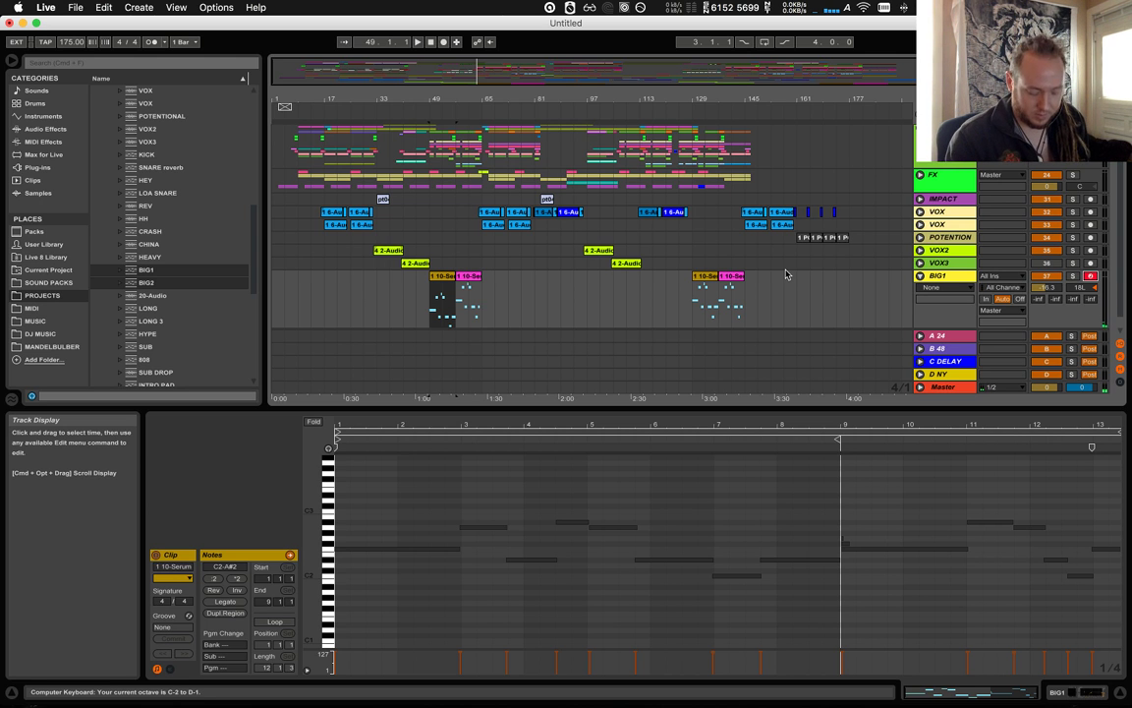
left_click(960, 279)
key("a")
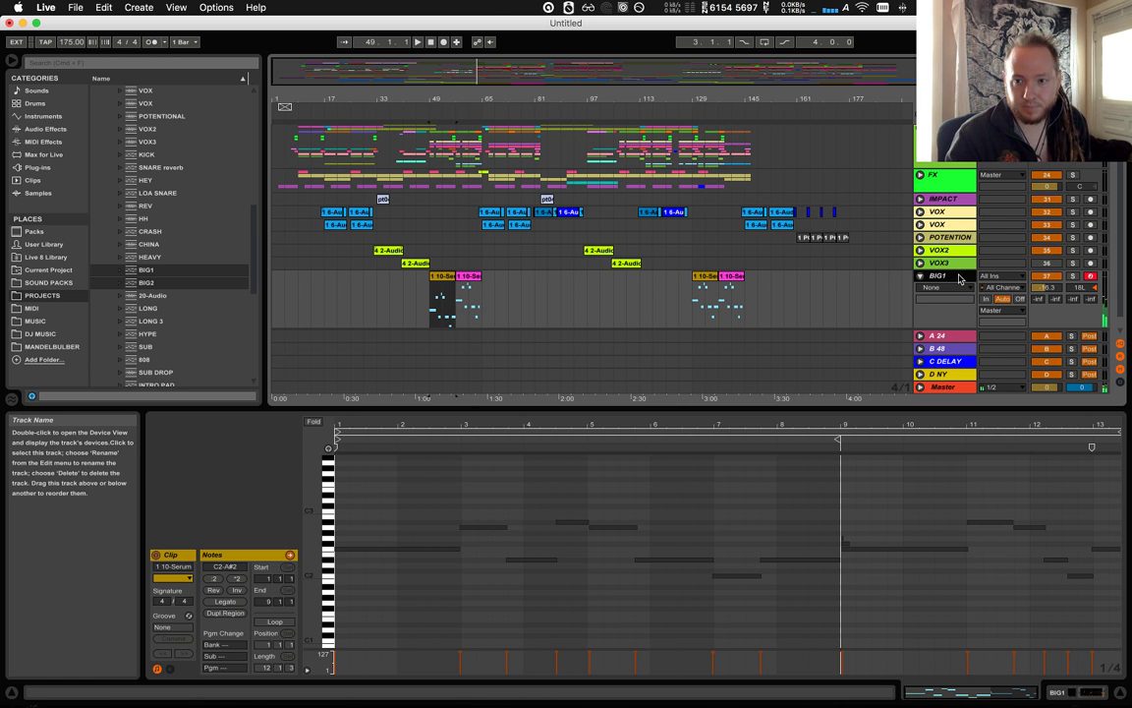
- Shift the computer keyboard's octave range up and down through C3 to D4 and C5 to D6, playing a note on the BIG1 track
key("x")
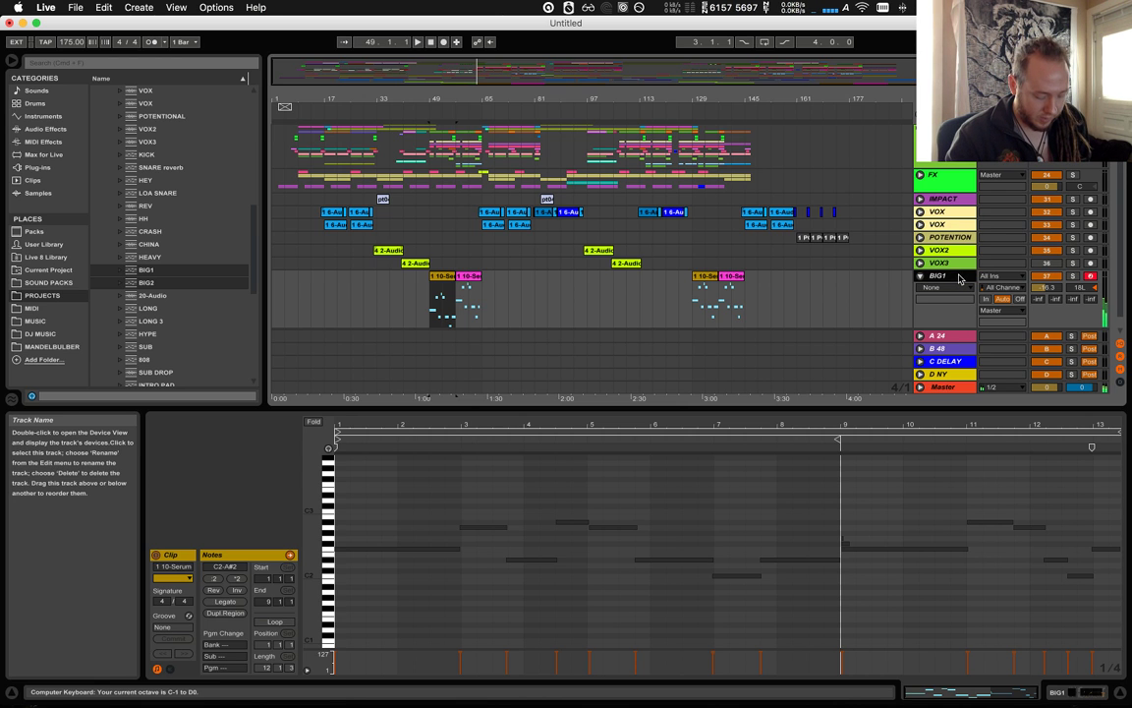
key("x")
key("x")
key("x")
key("x")
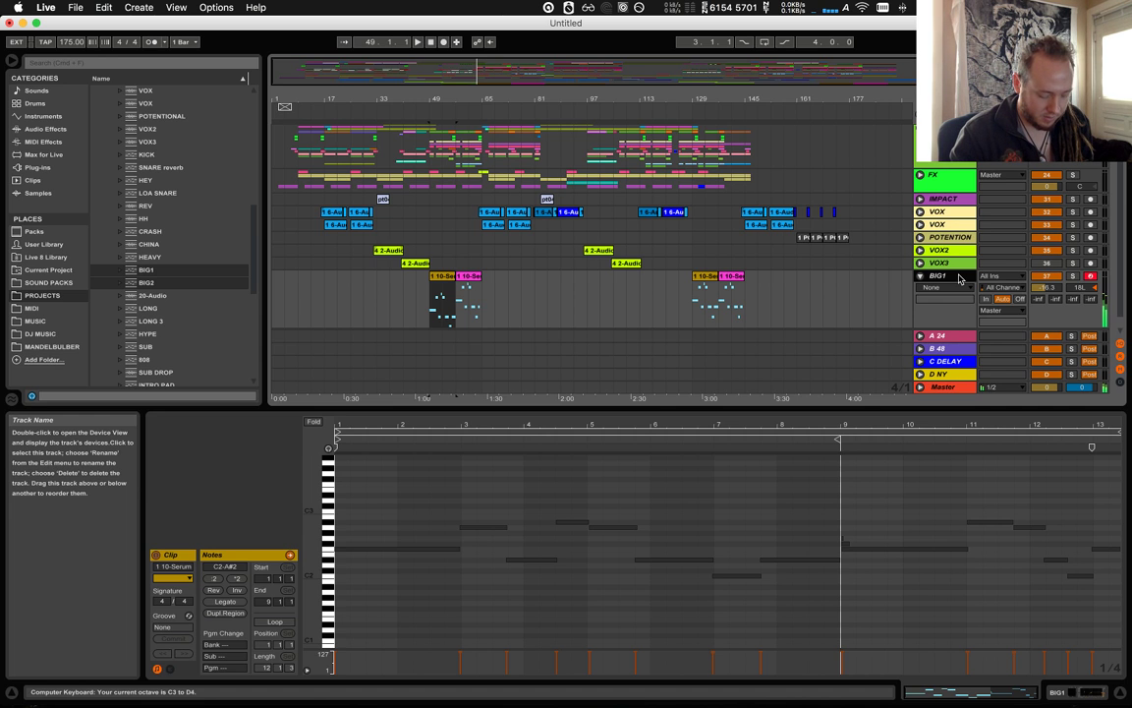
key("x")
key("x")
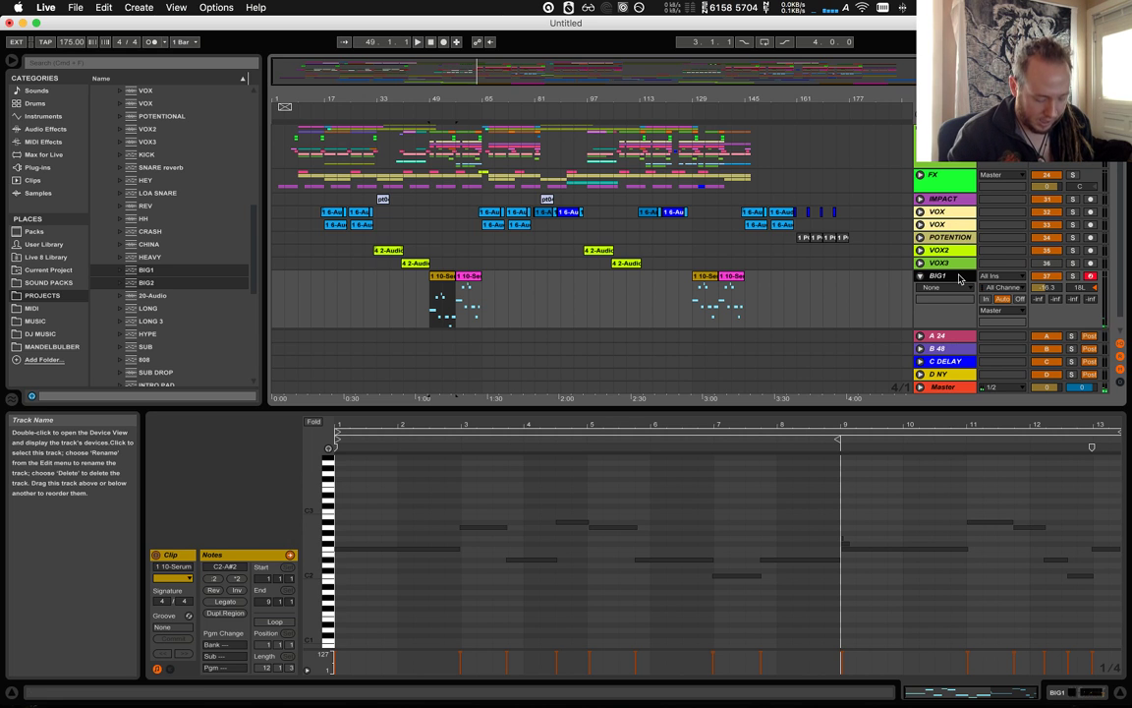
key("z")
key("z")
key("z")
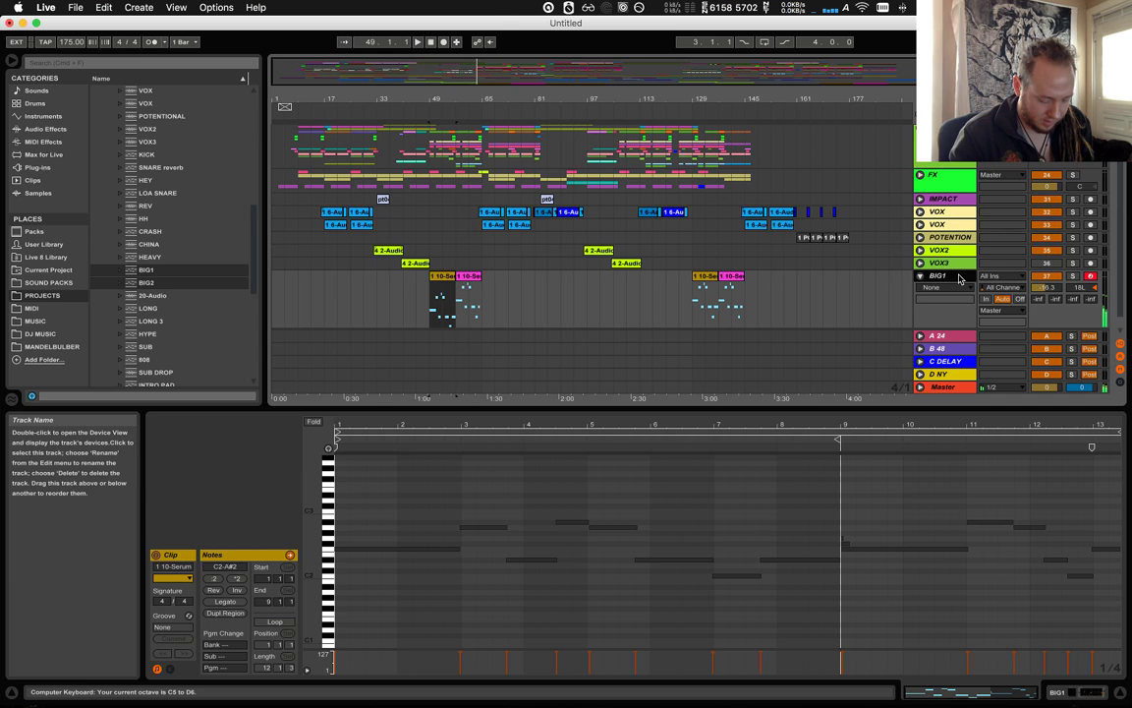
key("f")
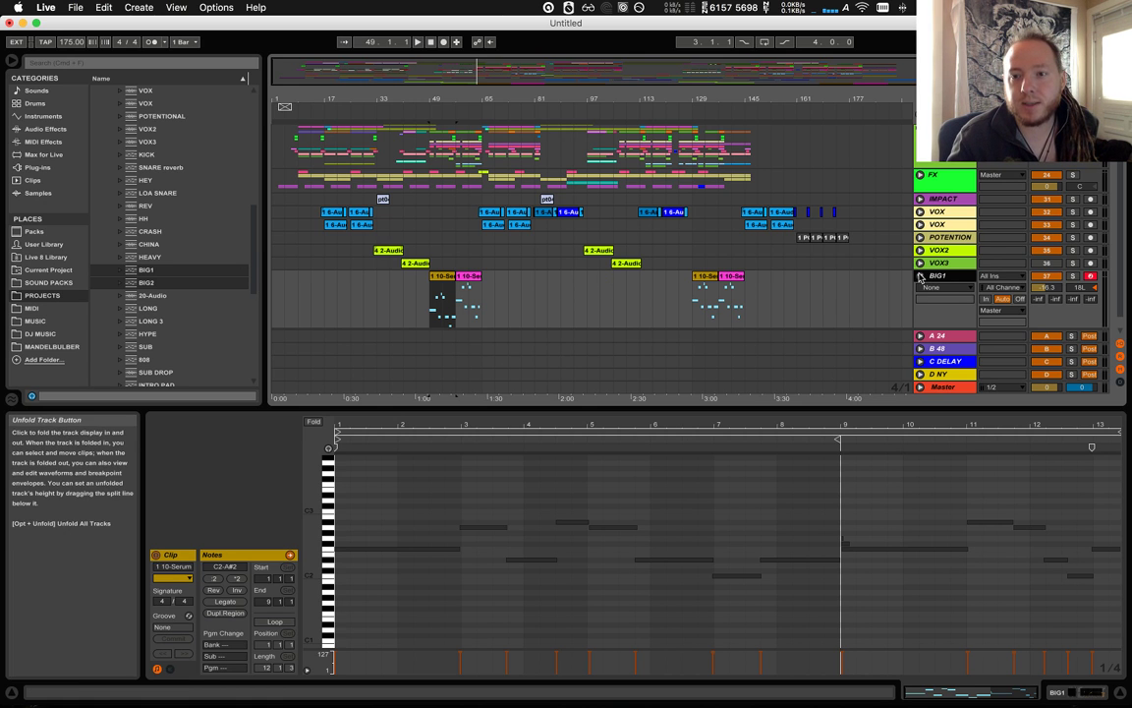
- Fold the BIG1 track and repeatedly duplicate its pink 1 10-Serum clip at bar 57 until the copies reach bar 145
left_click(919, 276)
left_click(857, 281)
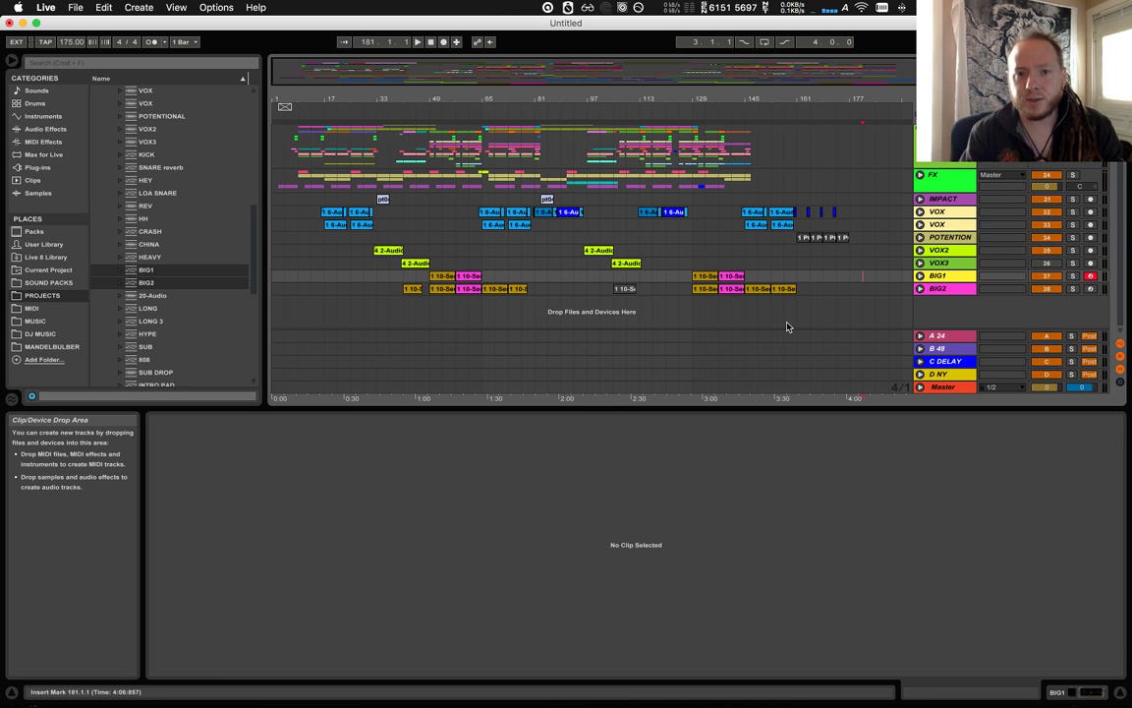
left_click(450, 238)
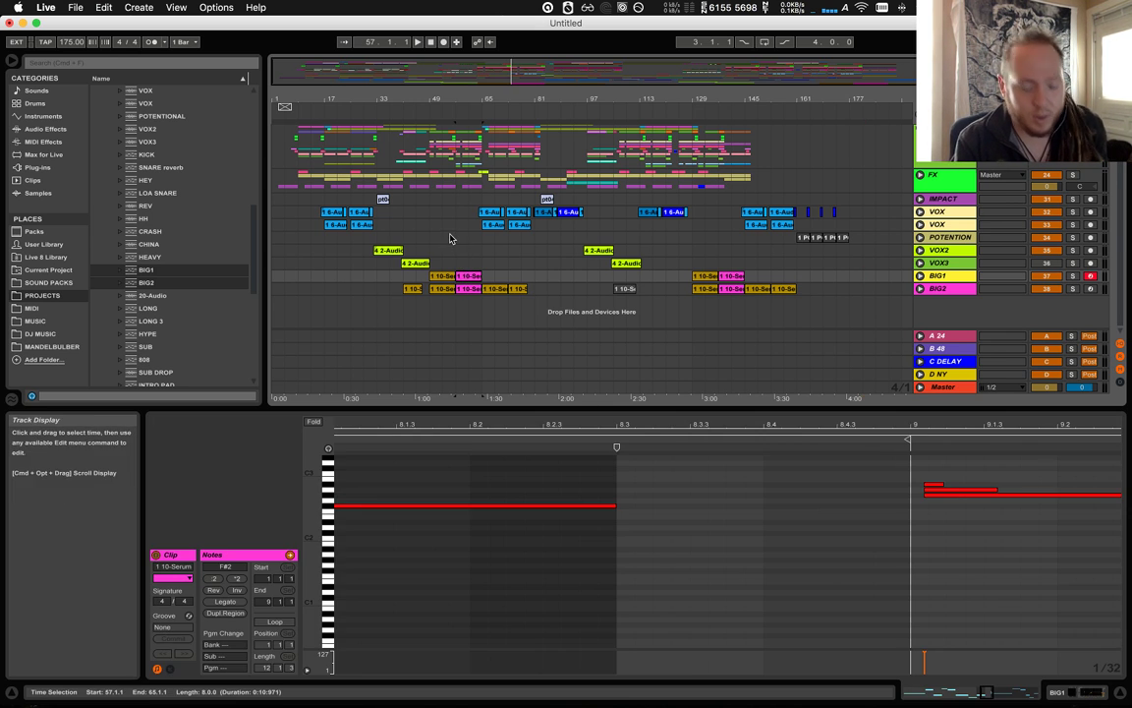
key("super+d")
key("super+d")
key("super+d")
key("super+d")
key("super+d")
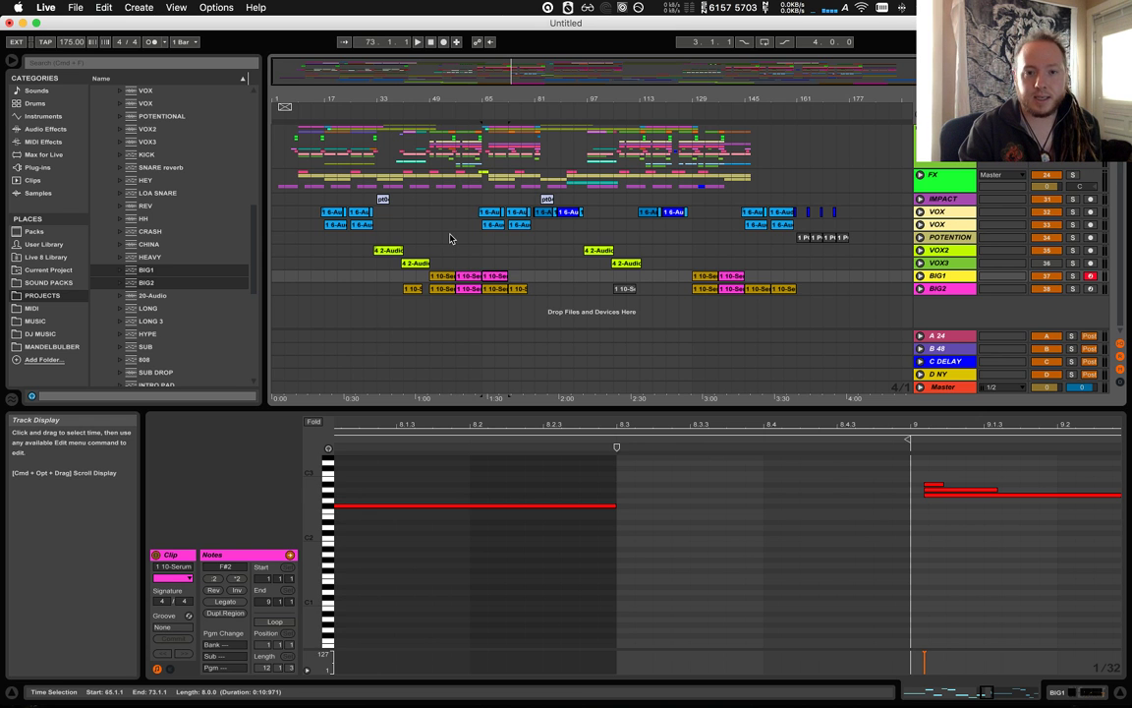
key("super+d")
key("super+d")
key("super+d")
key("super+d")
key("super+d")
key("super+d")
key("super+d")
key("super+d")
key("super+d")
key("super+d")
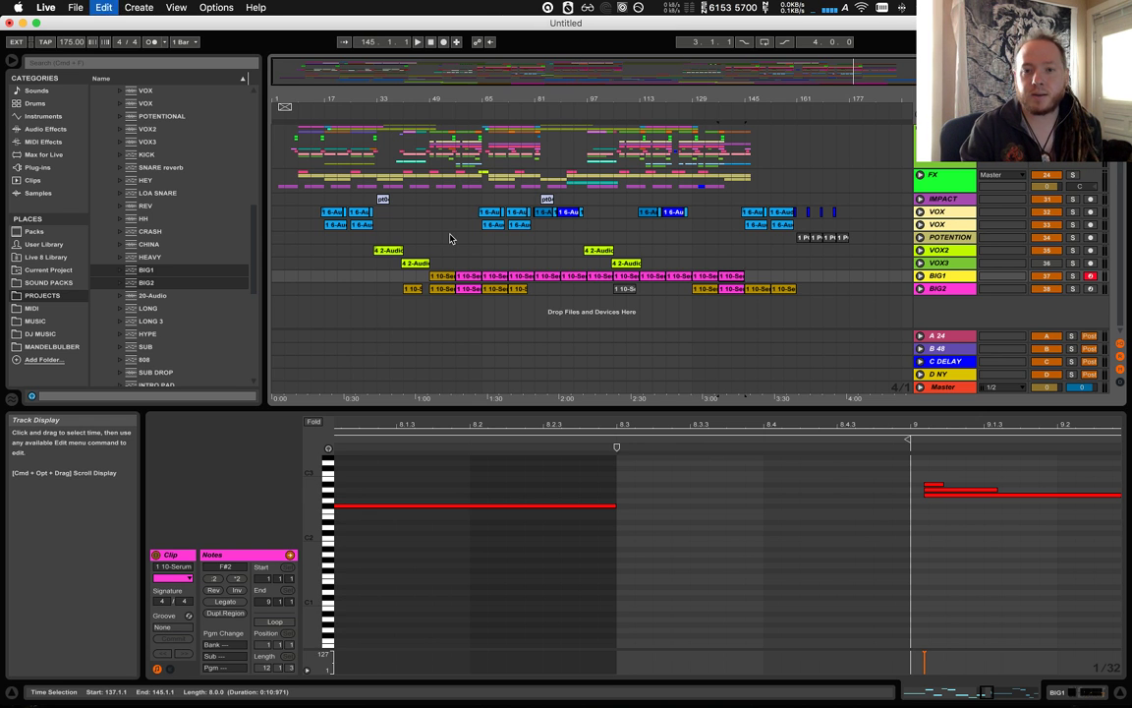